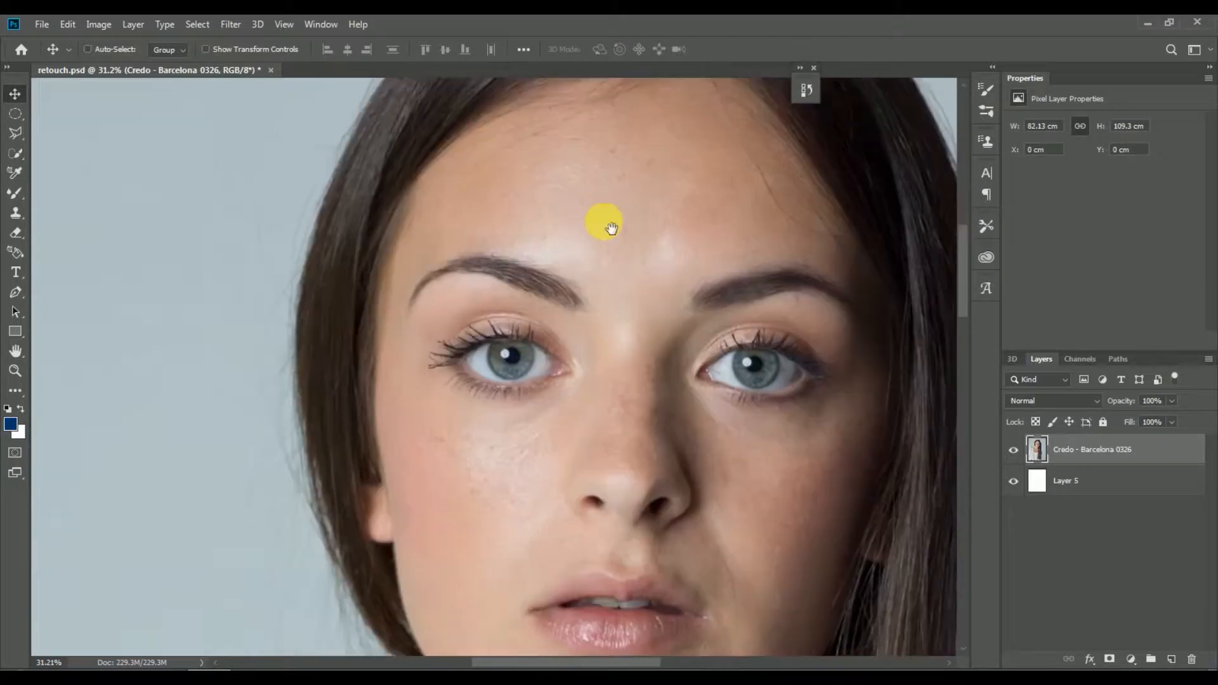
Duplicate the "Credo - Barcelona 0326" portrait layer to retouch the face on a copy
drag(396, 428, 583, 162)
key(z)
drag(696, 305, 643, 317)
drag(587, 245, 621, 254)
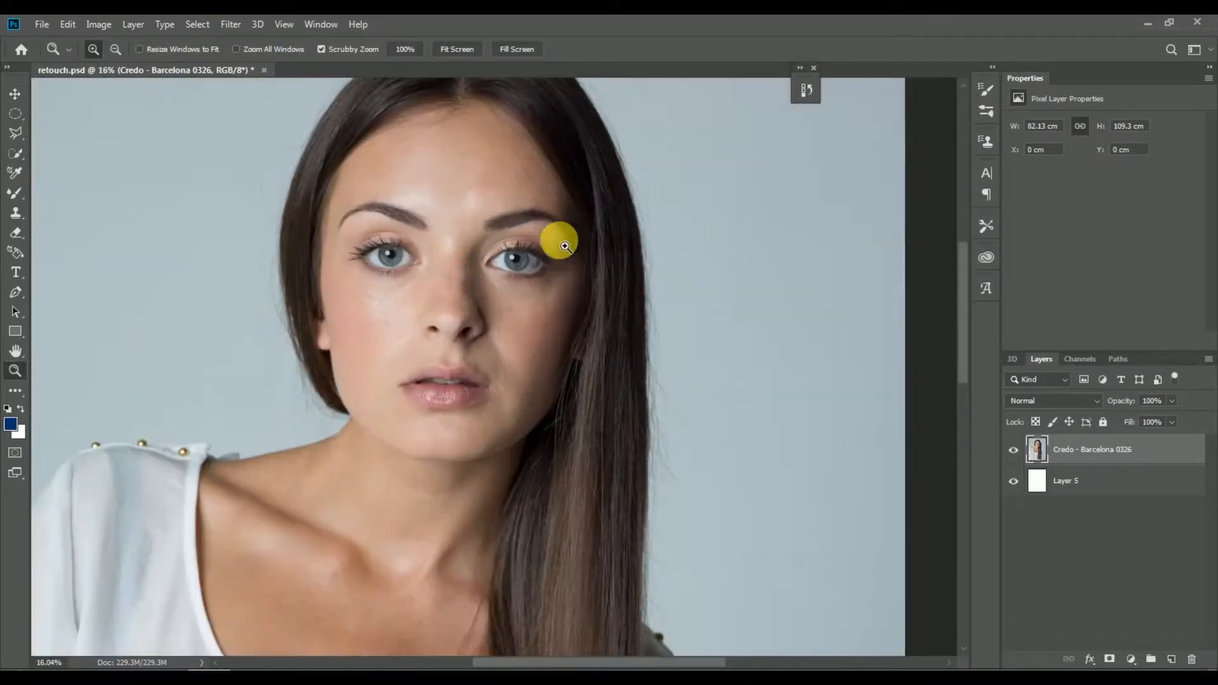
key(v)
drag(533, 225, 625, 348)
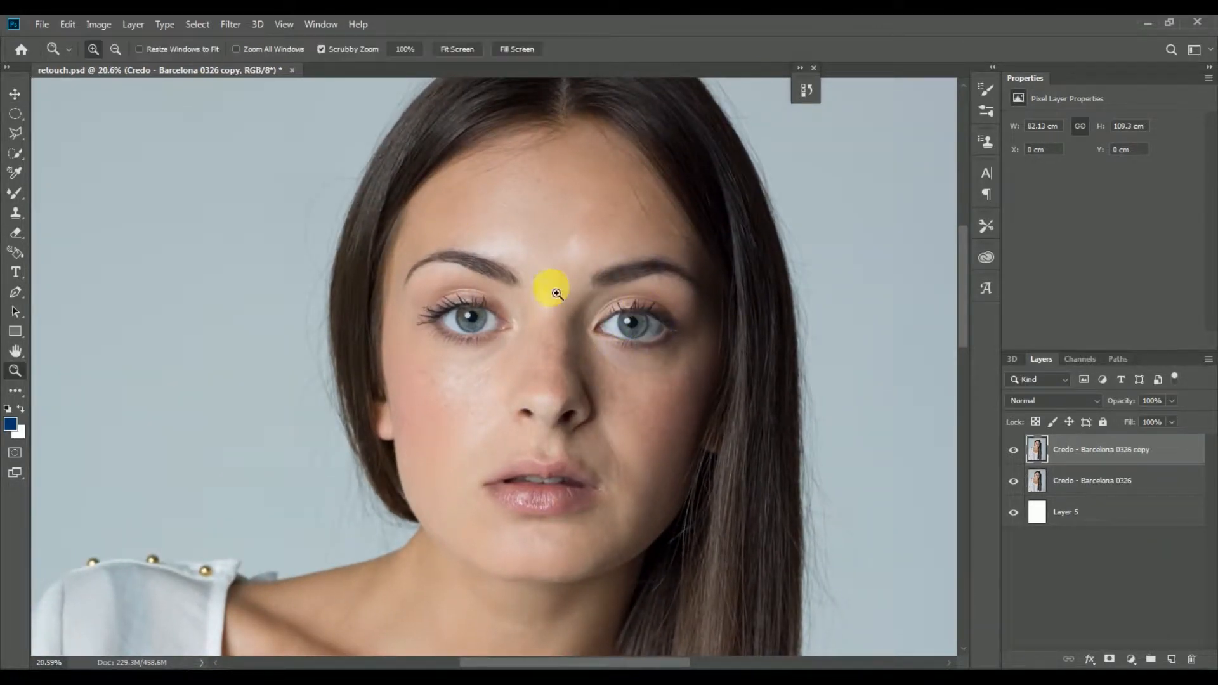
drag(547, 284, 567, 321)
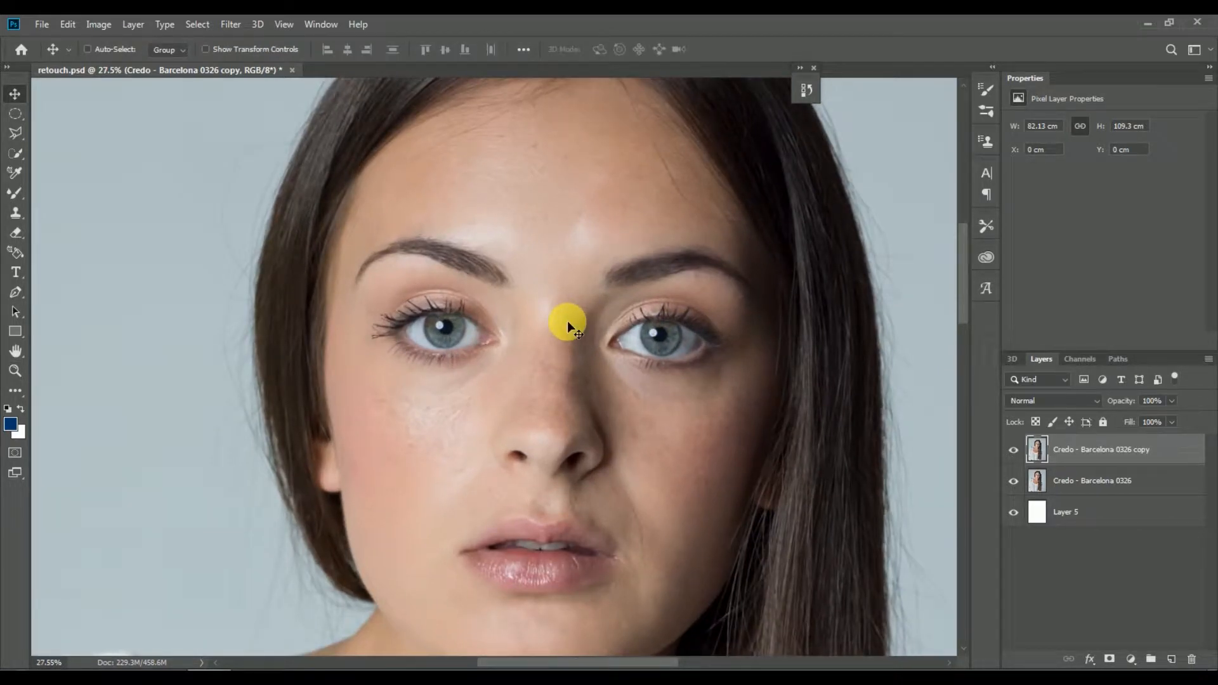
drag(567, 321, 491, 370)
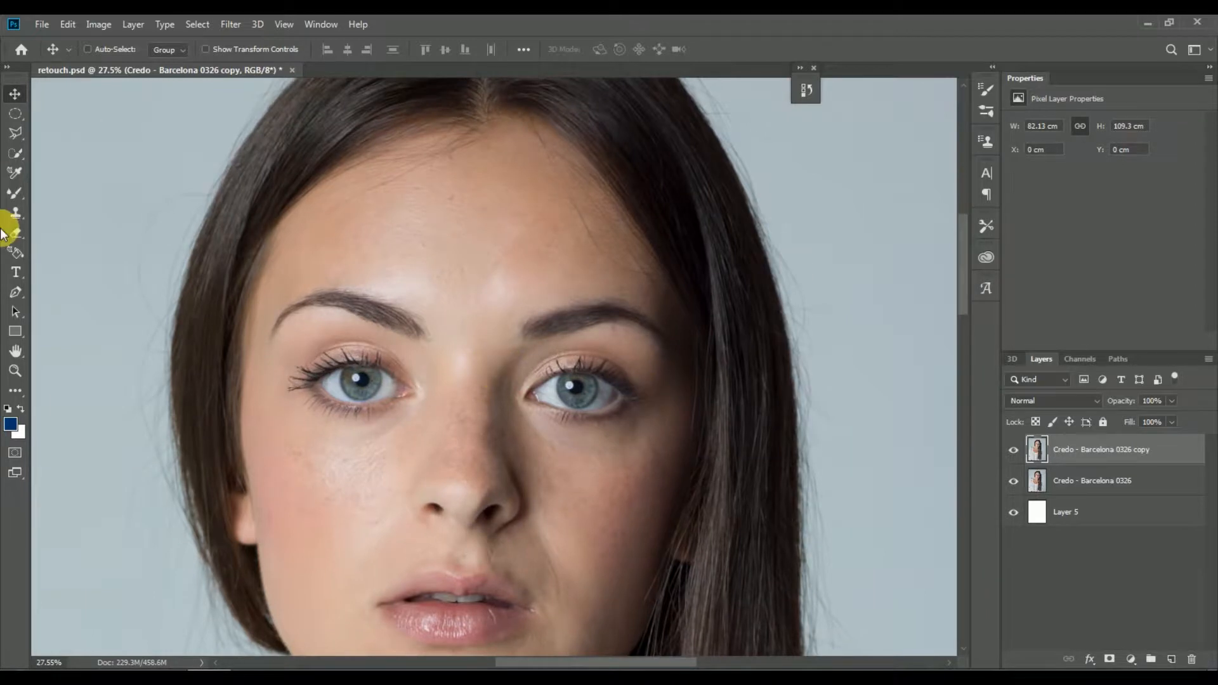
Choose the Mixer Brush Tool on the portrait copy layer, with brush size 250 and smoothing 35%
click(10, 197)
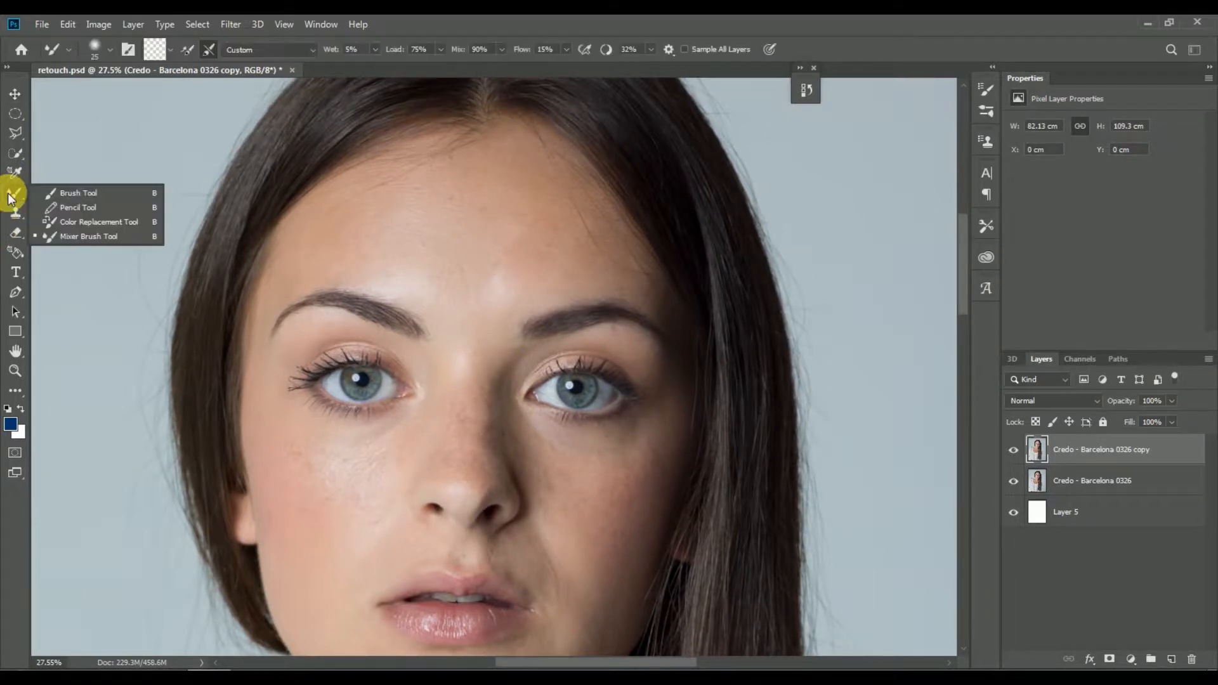
click(89, 236)
key(z)
drag(426, 274, 476, 346)
key(i)
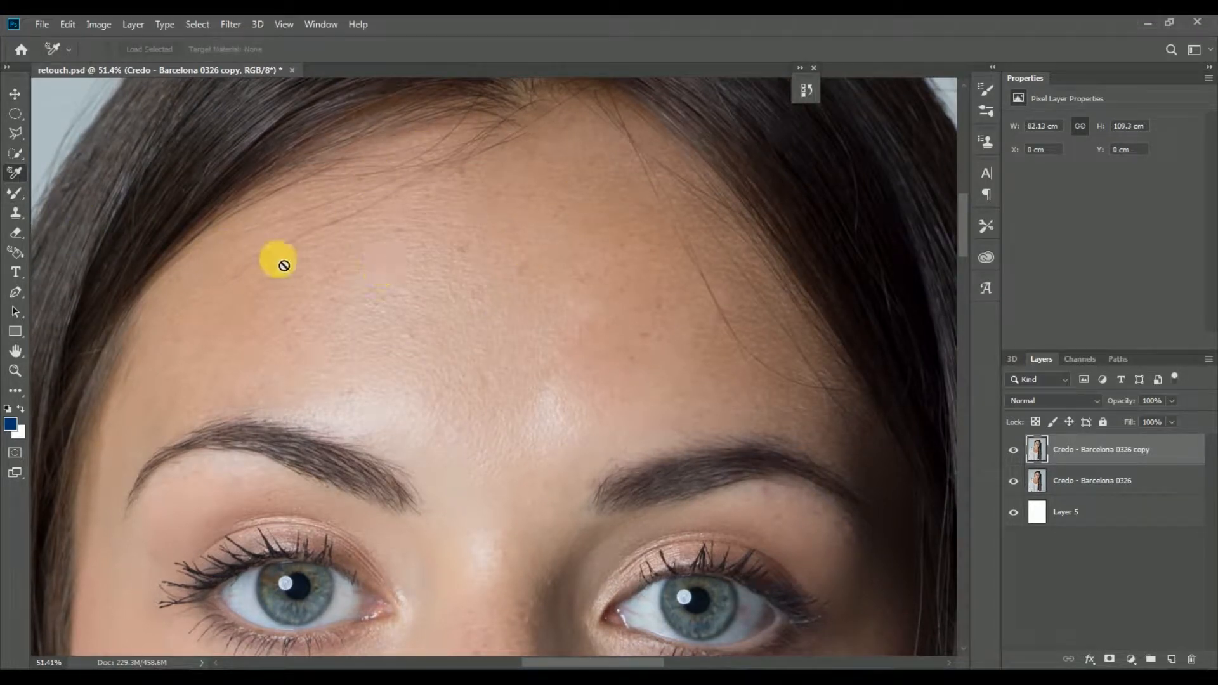
key(b)
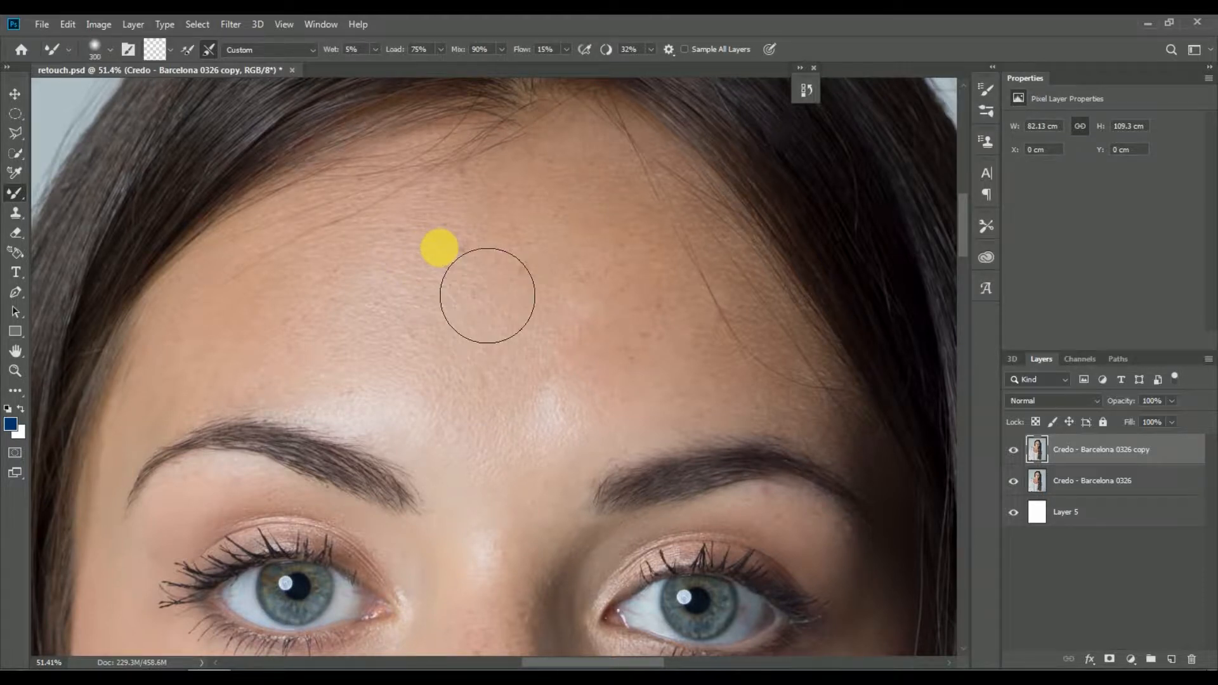
key(bracketleft)
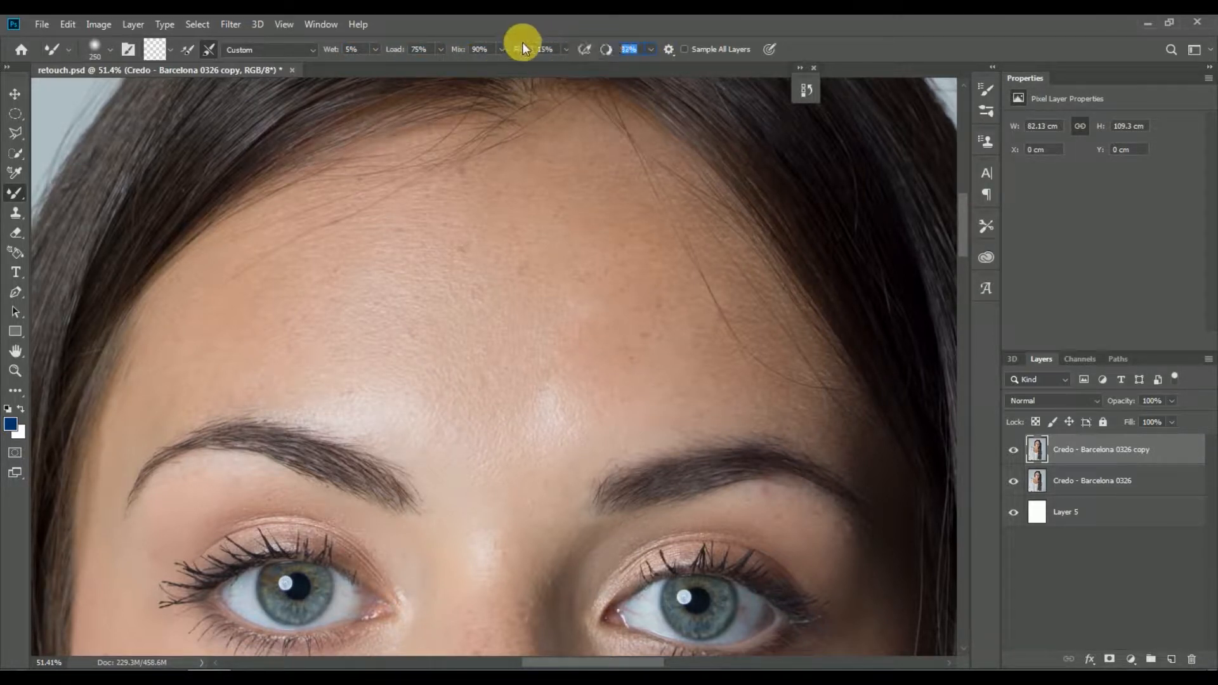
click(1112, 567)
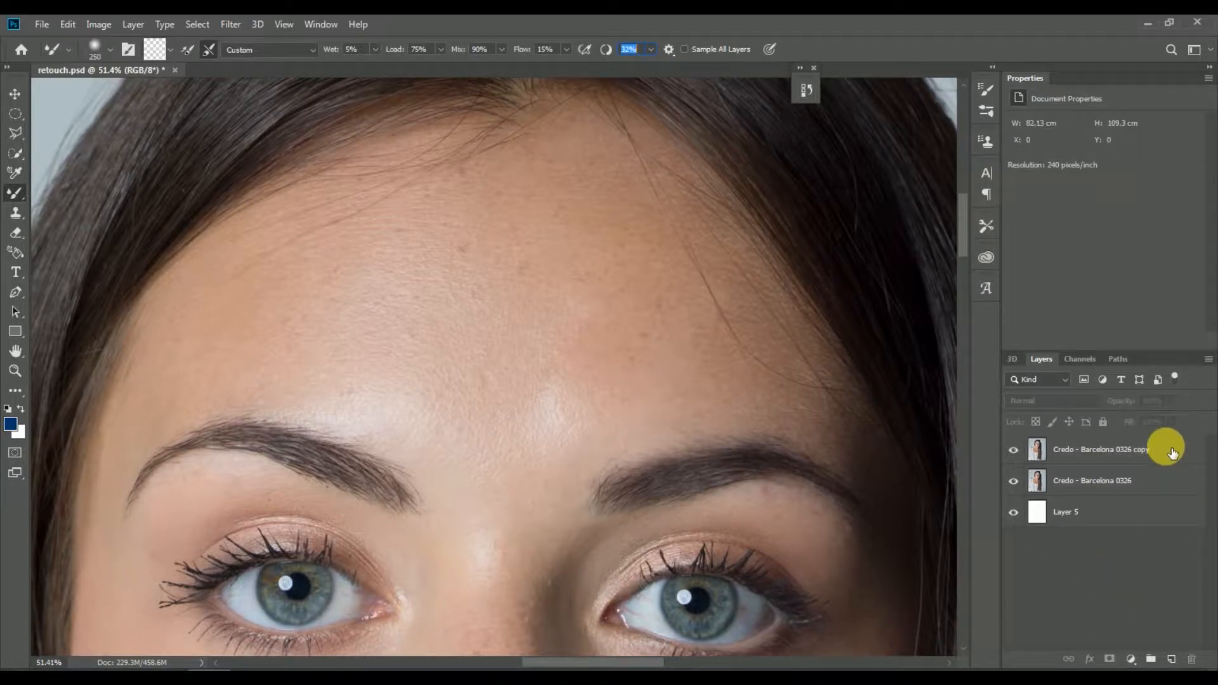
click(1162, 450)
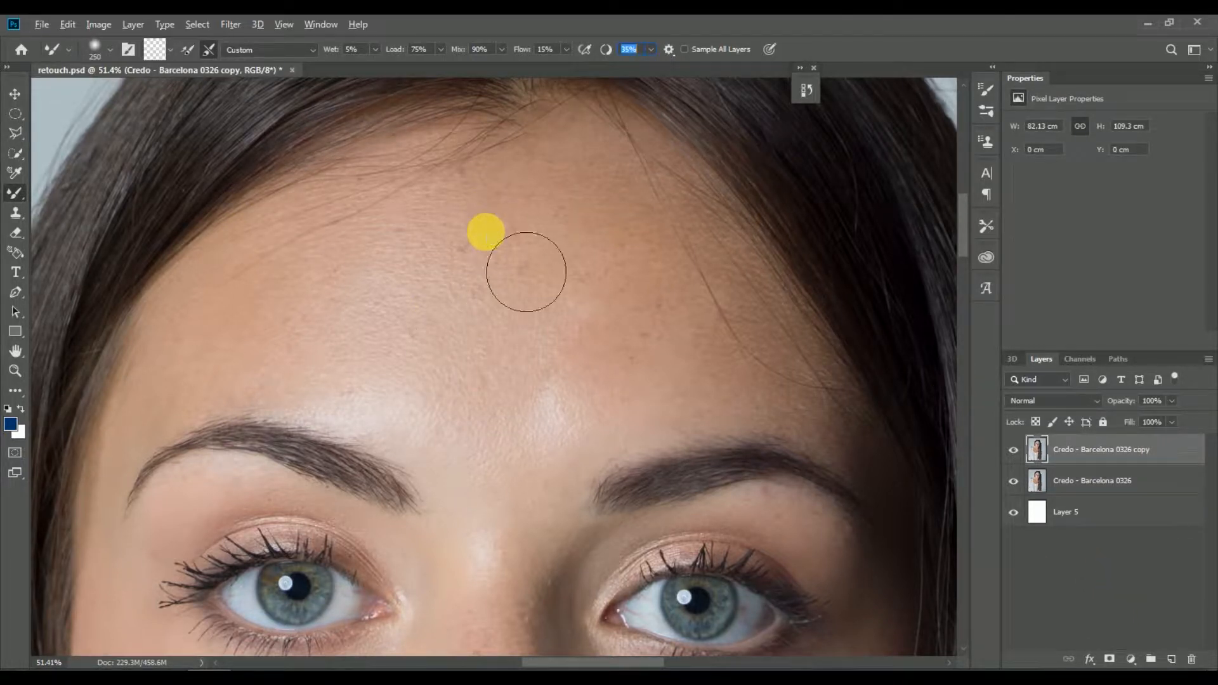
Smooth the forehead skin on the portrait copy with size 250 Mixer Brush strokes between the hairline and eyebrows
key(z)
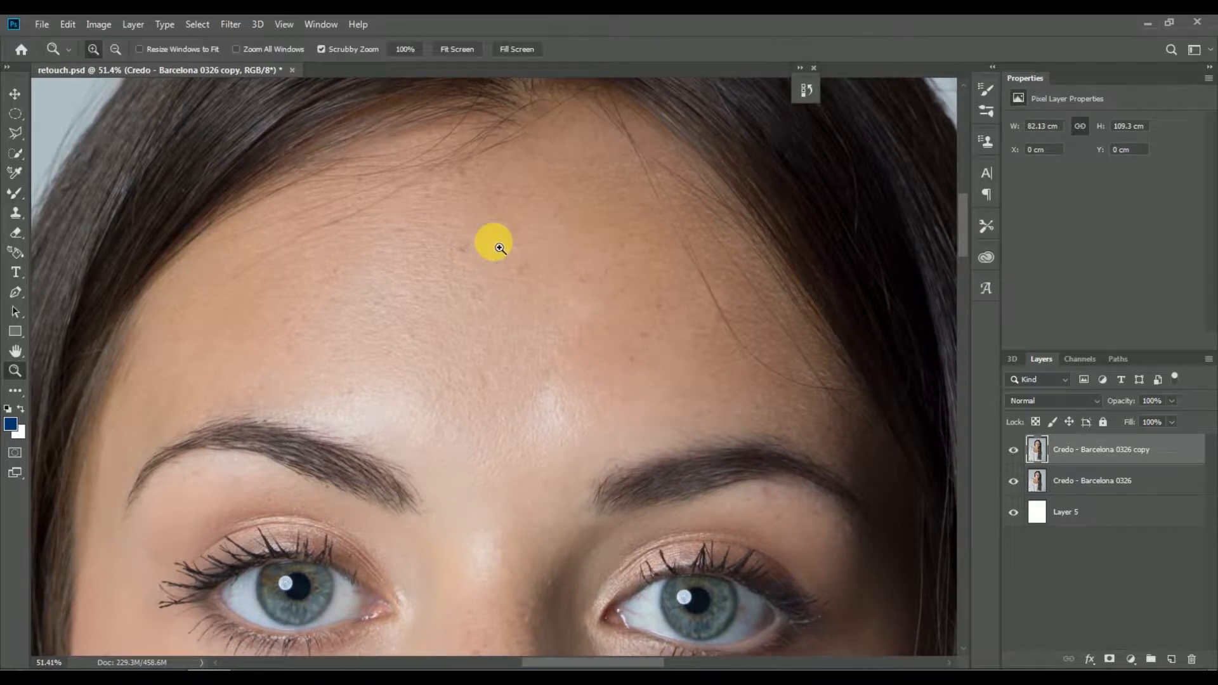
drag(506, 261, 497, 258)
key(b)
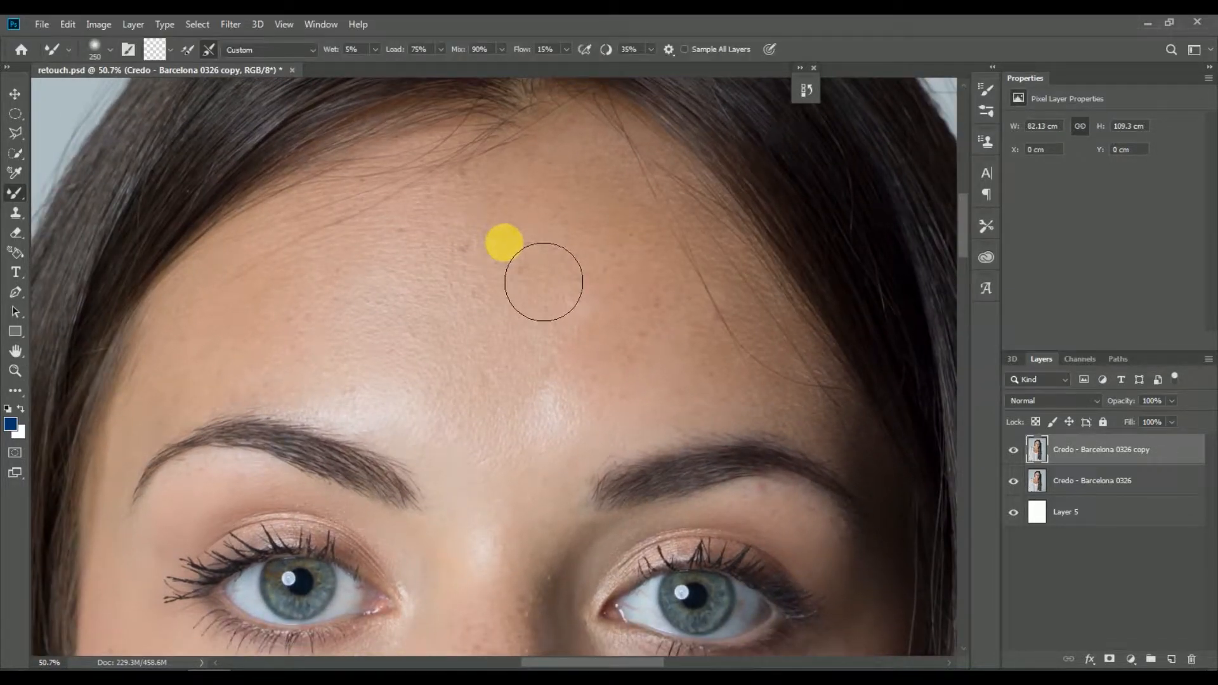
key(bracketright)
mouse_move(586, 188)
mouse_down()
mouse_move(687, 271)
mouse_move(635, 211)
mouse_move(725, 296)
mouse_move(662, 234)
mouse_move(714, 378)
mouse_move(554, 263)
mouse_move(633, 340)
mouse_move(480, 189)
mouse_move(451, 201)
mouse_move(524, 203)
mouse_move(390, 238)
mouse_move(261, 312)
mouse_move(543, 225)
mouse_move(473, 242)
mouse_move(303, 352)
mouse_move(338, 336)
mouse_move(364, 360)
mouse_move(470, 392)
mouse_move(501, 274)
mouse_move(574, 270)
mouse_move(627, 311)
mouse_move(590, 483)
mouse_move(542, 514)
mouse_move(329, 365)
mouse_move(295, 366)
mouse_move(509, 450)
mouse_move(461, 421)
mouse_move(346, 278)
mouse_move(537, 261)
mouse_move(434, 318)
mouse_move(508, 264)
mouse_move(532, 427)
mouse_move(580, 356)
mouse_move(526, 387)
mouse_move(464, 395)
mouse_move(562, 416)
mouse_move(557, 351)
mouse_up()
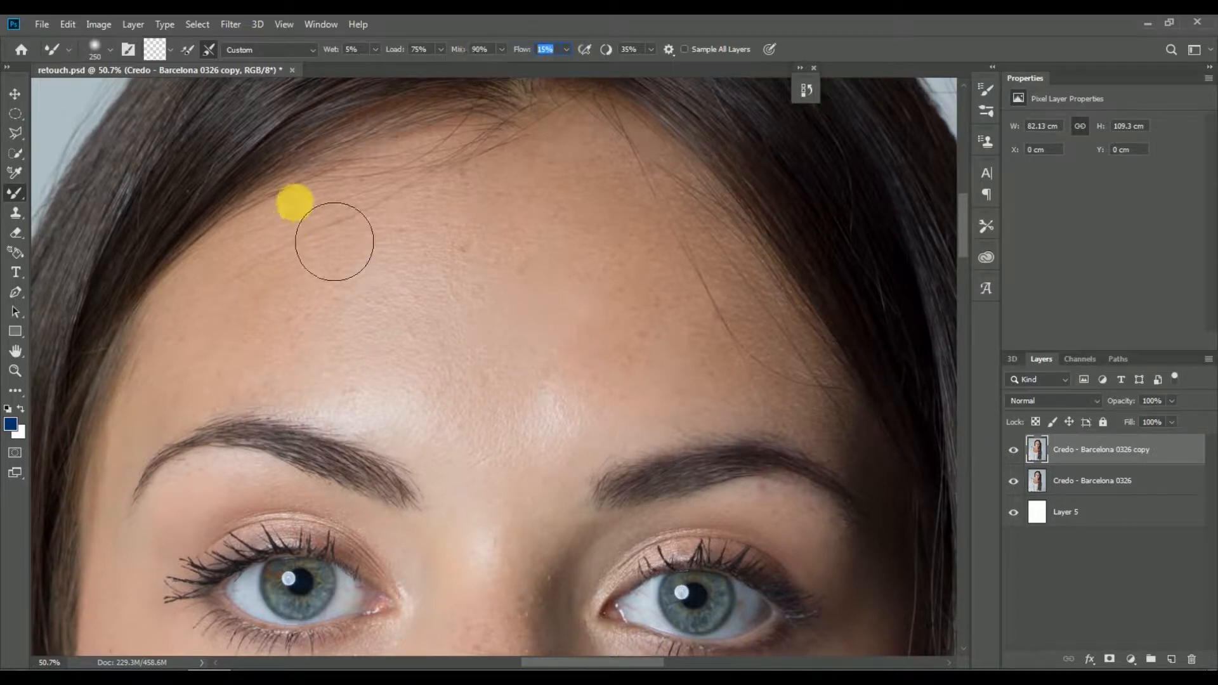
mouse_move(294, 198)
mouse_down()
mouse_move(476, 244)
mouse_move(319, 202)
mouse_move(493, 147)
mouse_move(845, 307)
mouse_move(620, 139)
mouse_move(738, 306)
mouse_move(649, 198)
mouse_up()
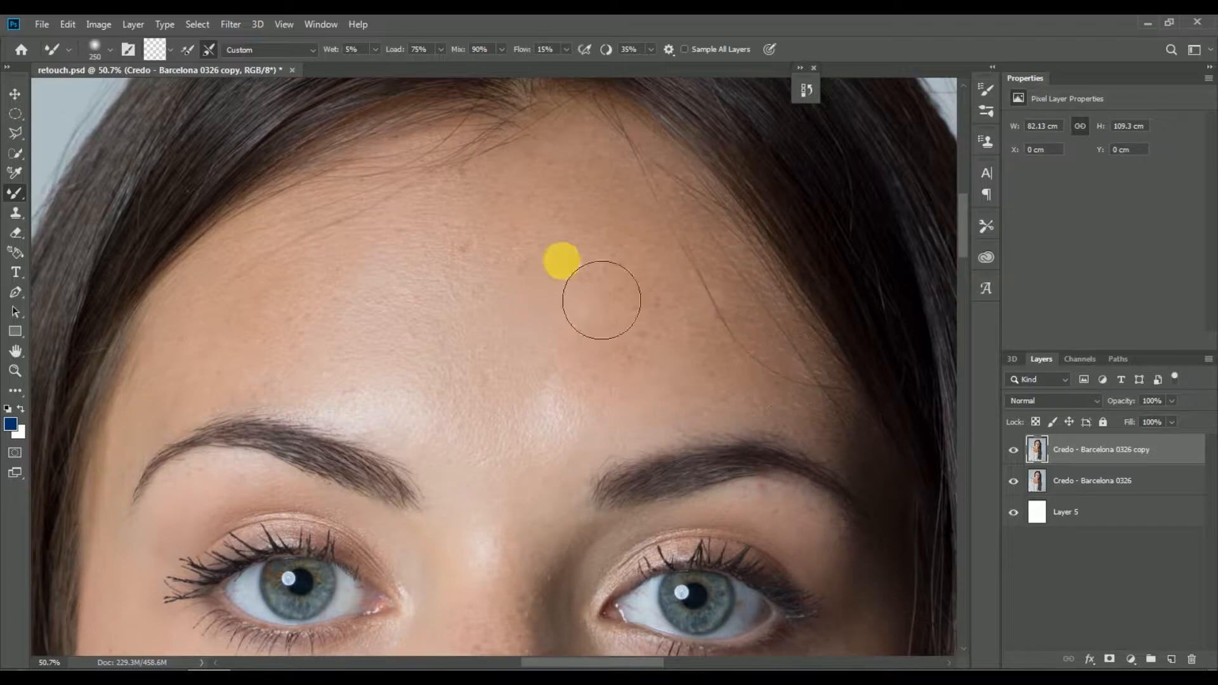
key(ctrl+z)
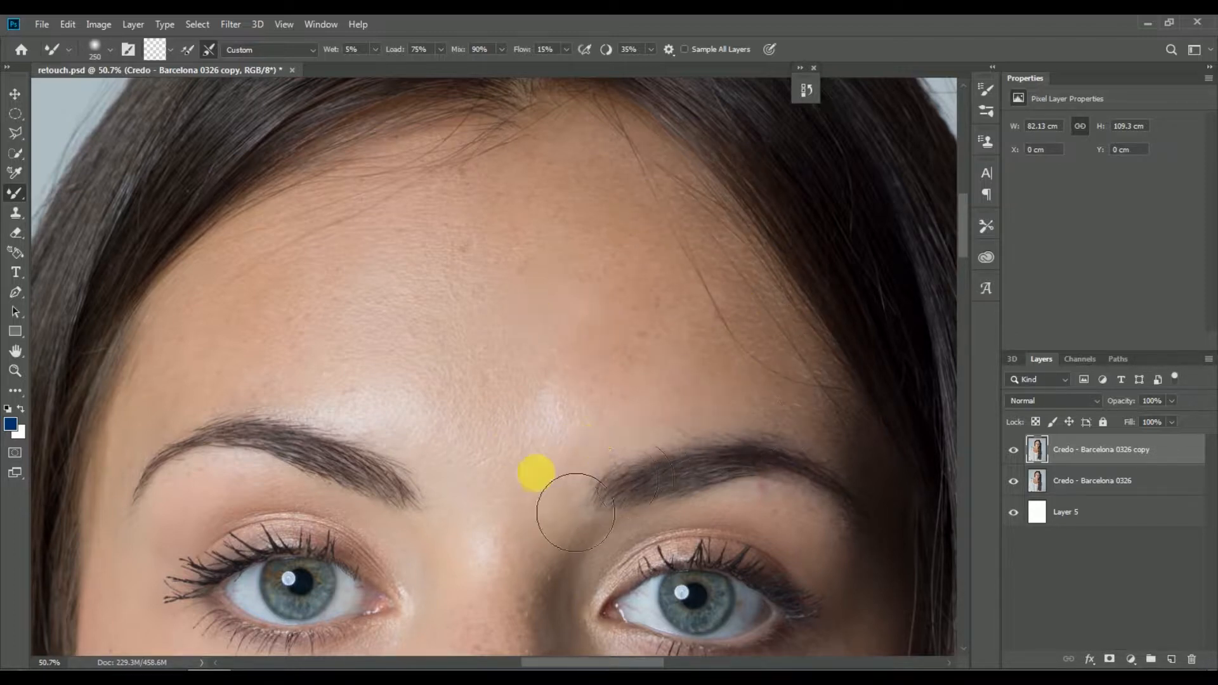
mouse_move(597, 472)
mouse_down()
mouse_move(605, 424)
mouse_move(713, 341)
mouse_up()
drag(410, 268, 557, 278)
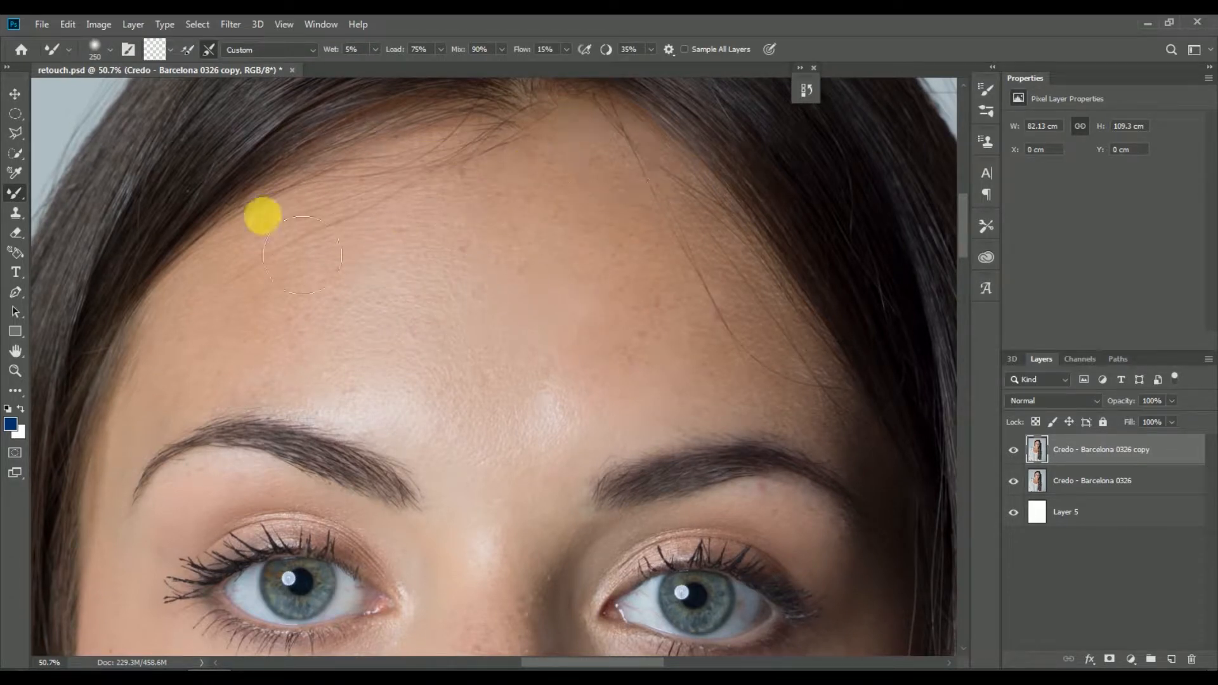
drag(325, 257, 392, 247)
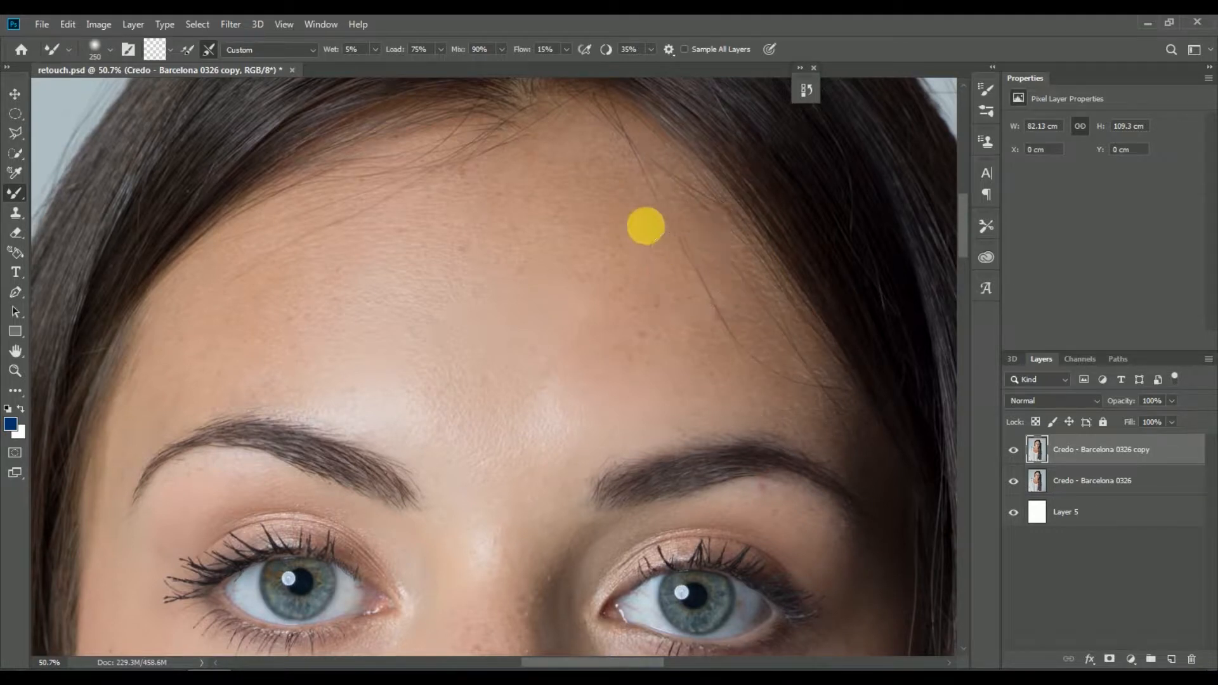
drag(697, 208, 722, 221)
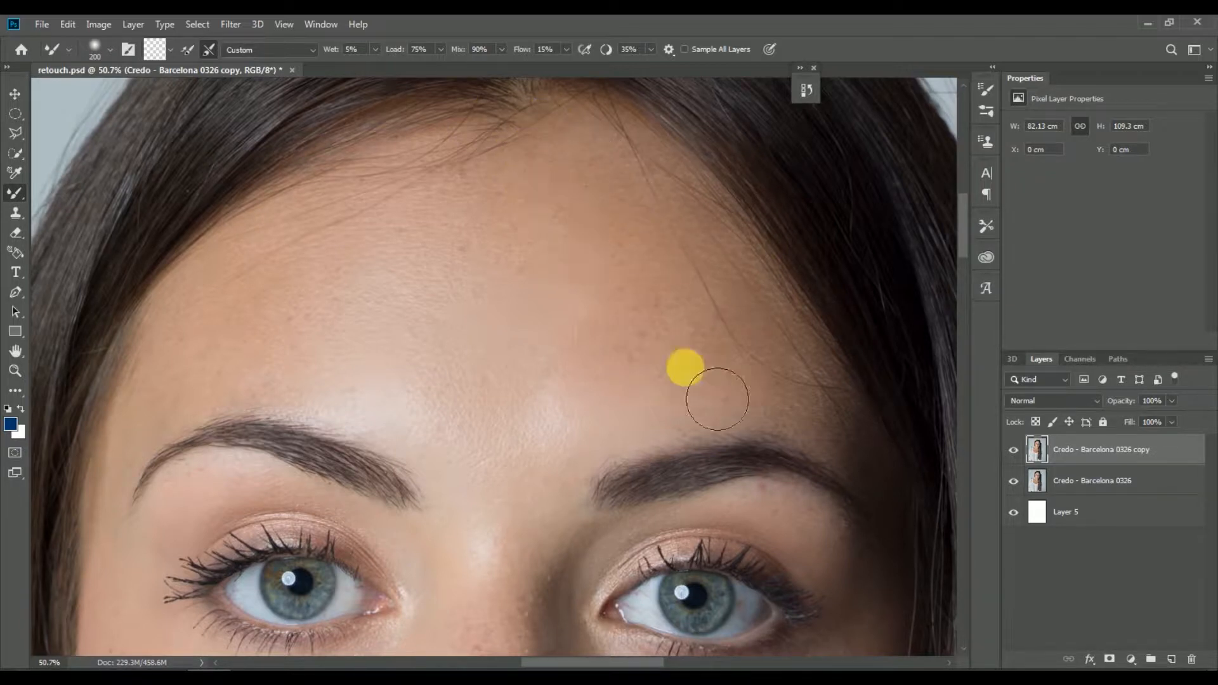
Refine the forehead skin down to the area between the eyebrows with the Mixer Brush at size 200
click(403, 303)
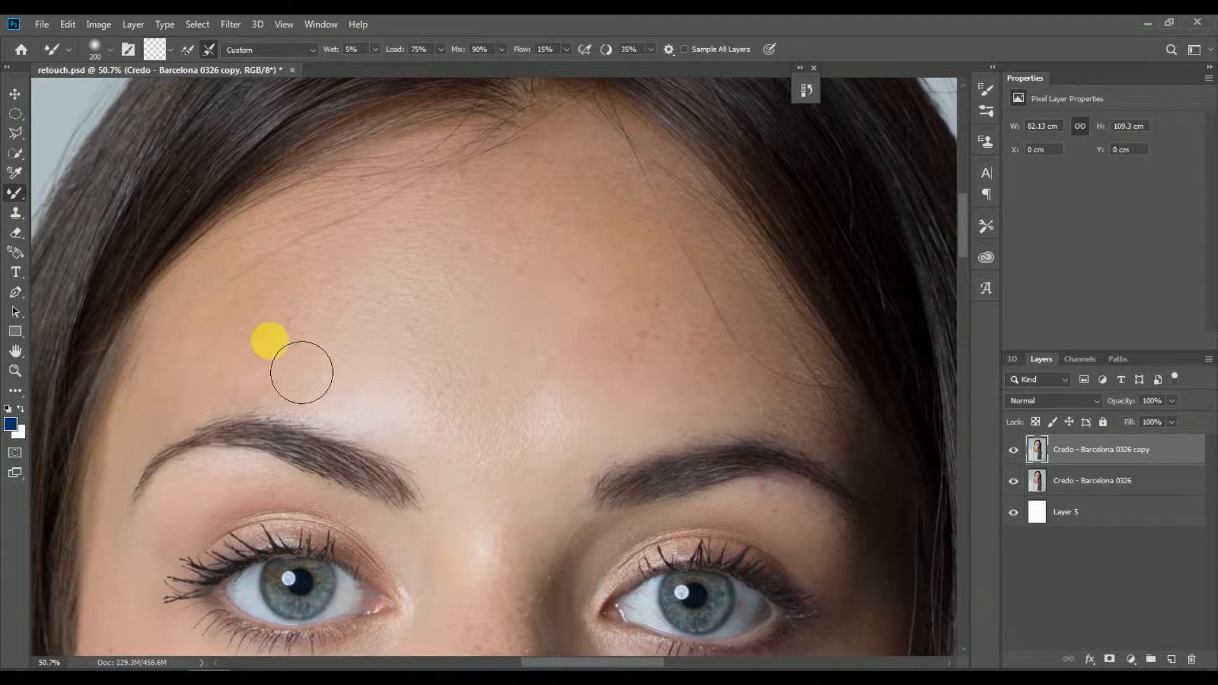
mouse_move(298, 353)
mouse_down()
mouse_move(291, 379)
mouse_move(332, 406)
mouse_up()
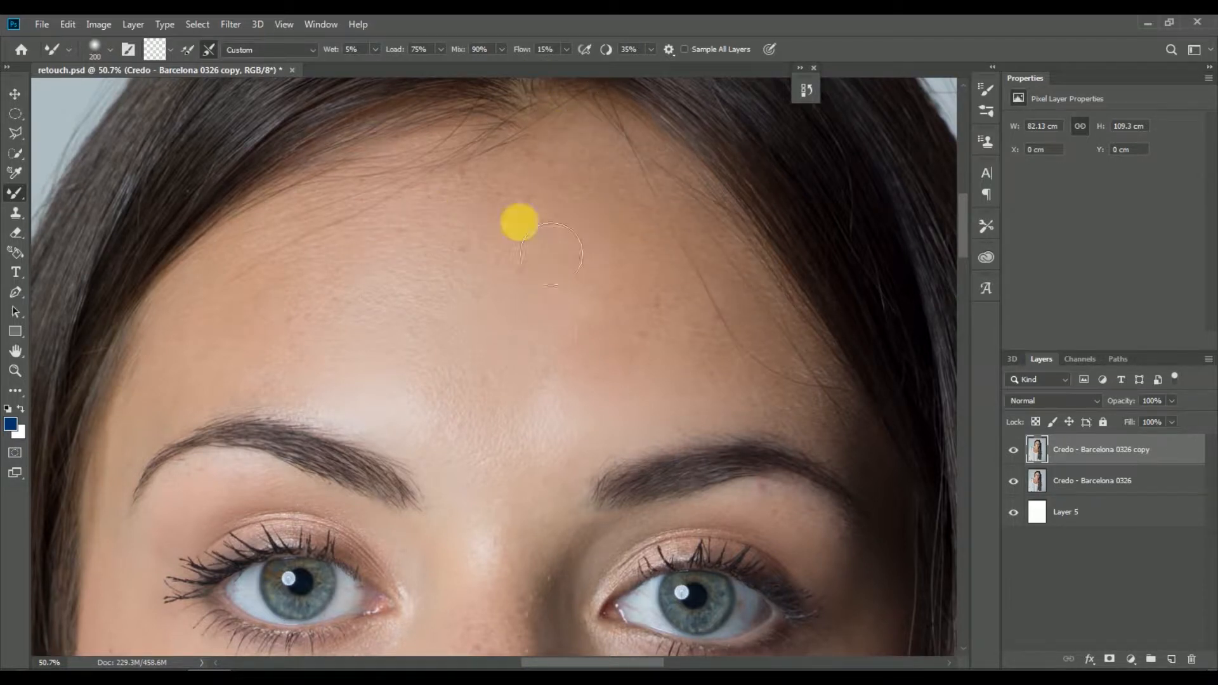
click(457, 305)
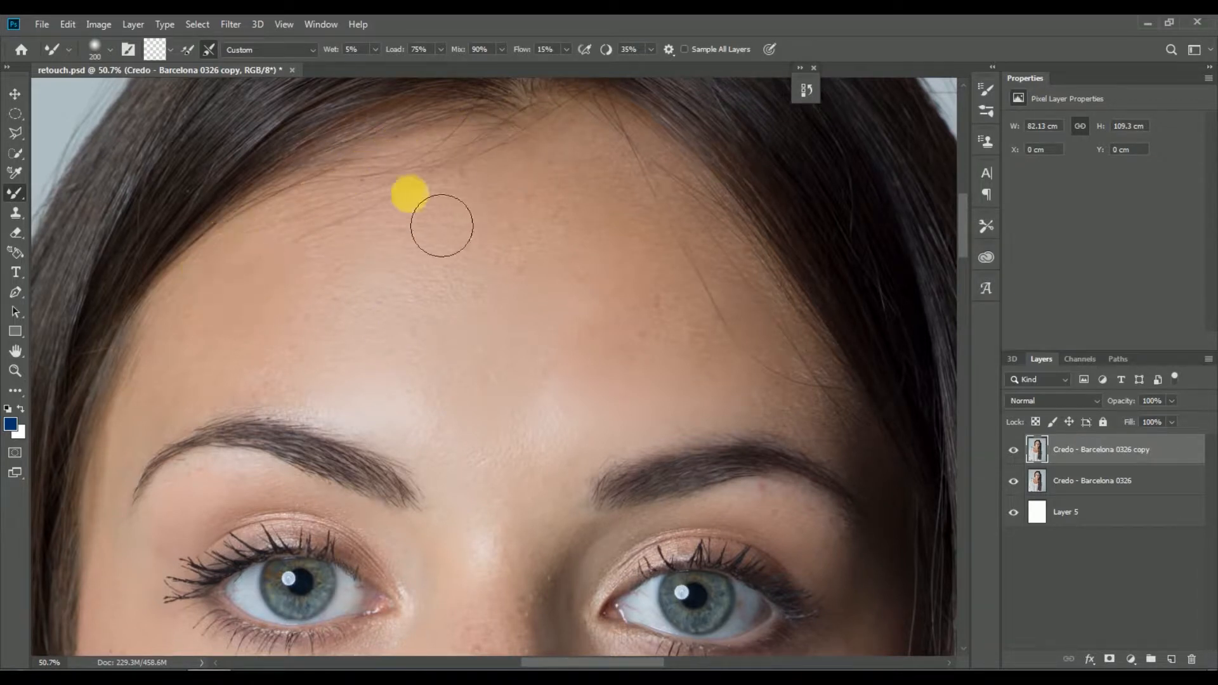
click(522, 404)
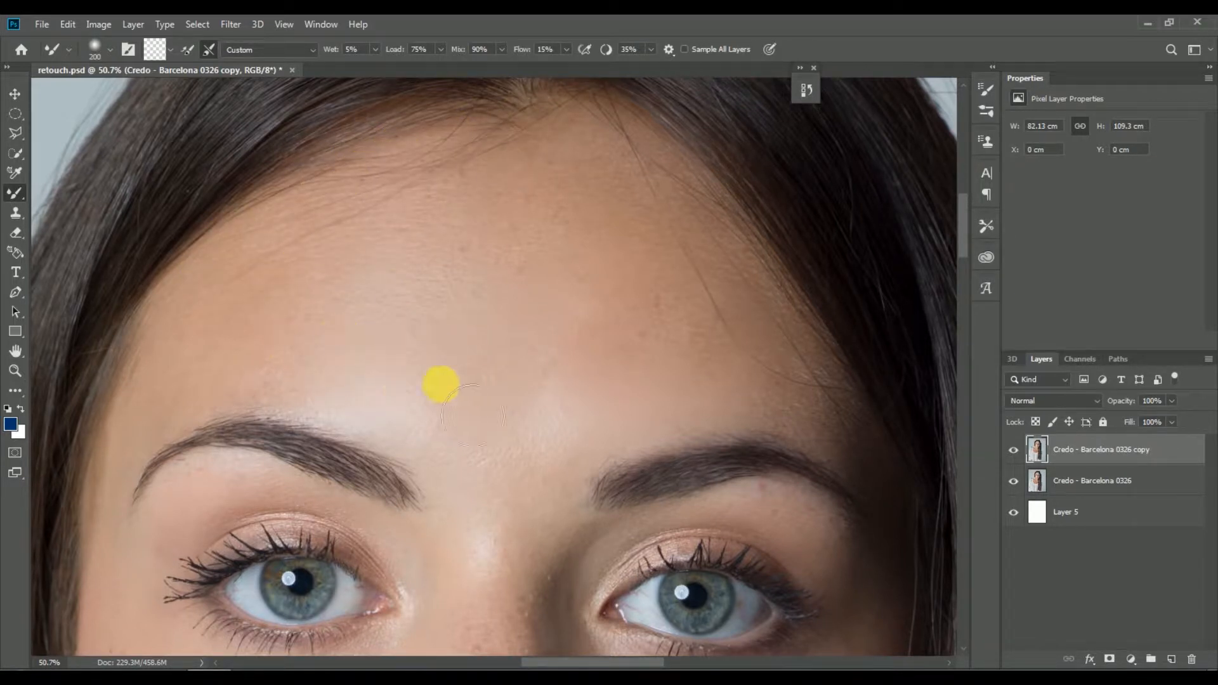
mouse_move(472, 415)
mouse_down()
mouse_move(298, 392)
mouse_move(299, 416)
mouse_move(223, 442)
mouse_move(436, 408)
mouse_move(377, 434)
mouse_up()
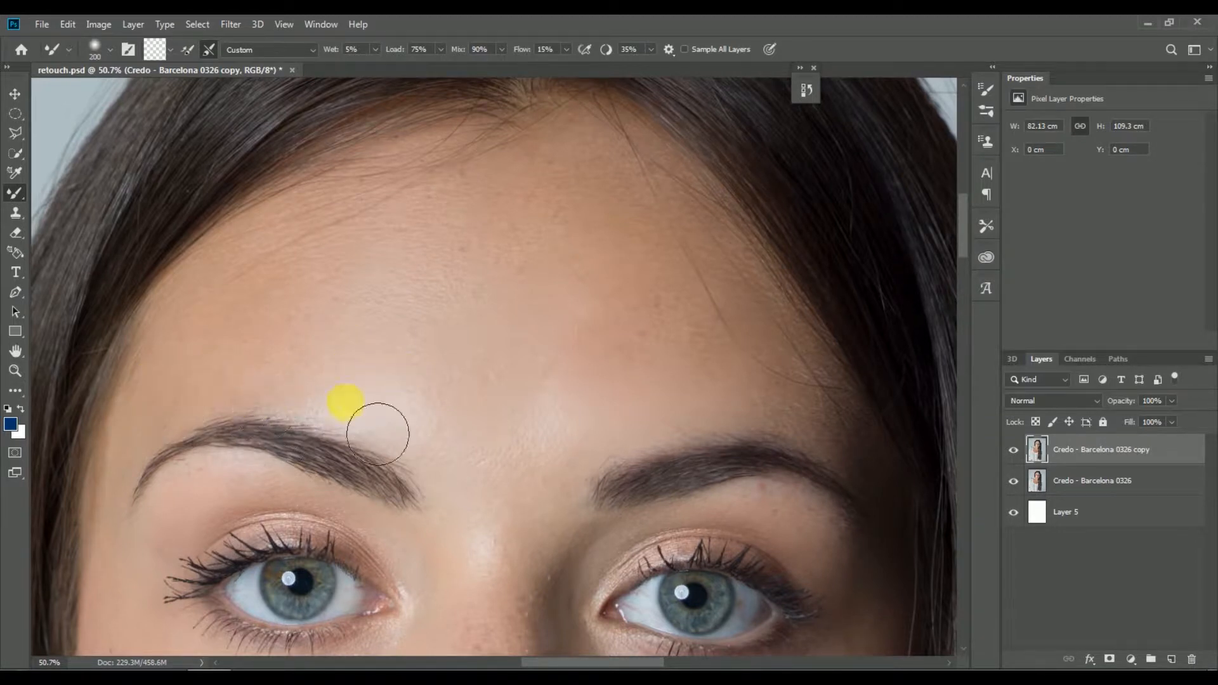
click(1013, 454)
mouse_move(730, 367)
mouse_down()
mouse_move(708, 342)
mouse_move(721, 301)
mouse_up()
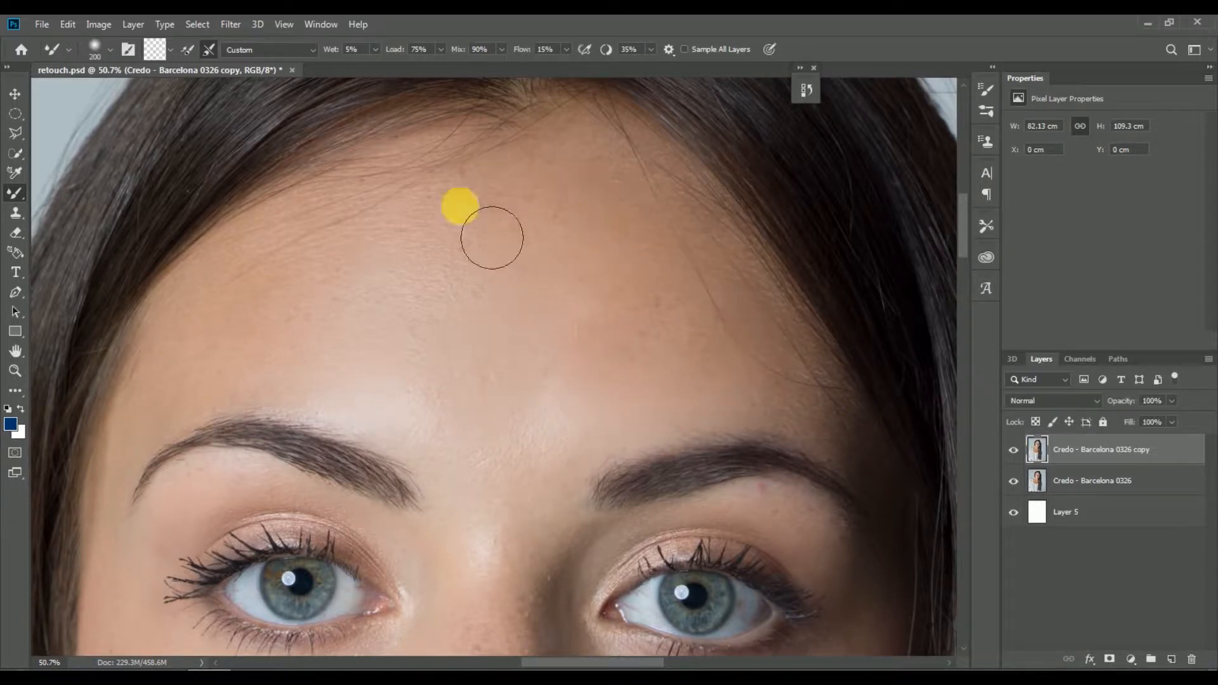
mouse_move(492, 238)
mouse_down()
mouse_move(667, 281)
mouse_move(538, 260)
mouse_move(452, 308)
mouse_move(647, 318)
mouse_move(543, 457)
mouse_move(643, 353)
mouse_move(496, 541)
mouse_up()
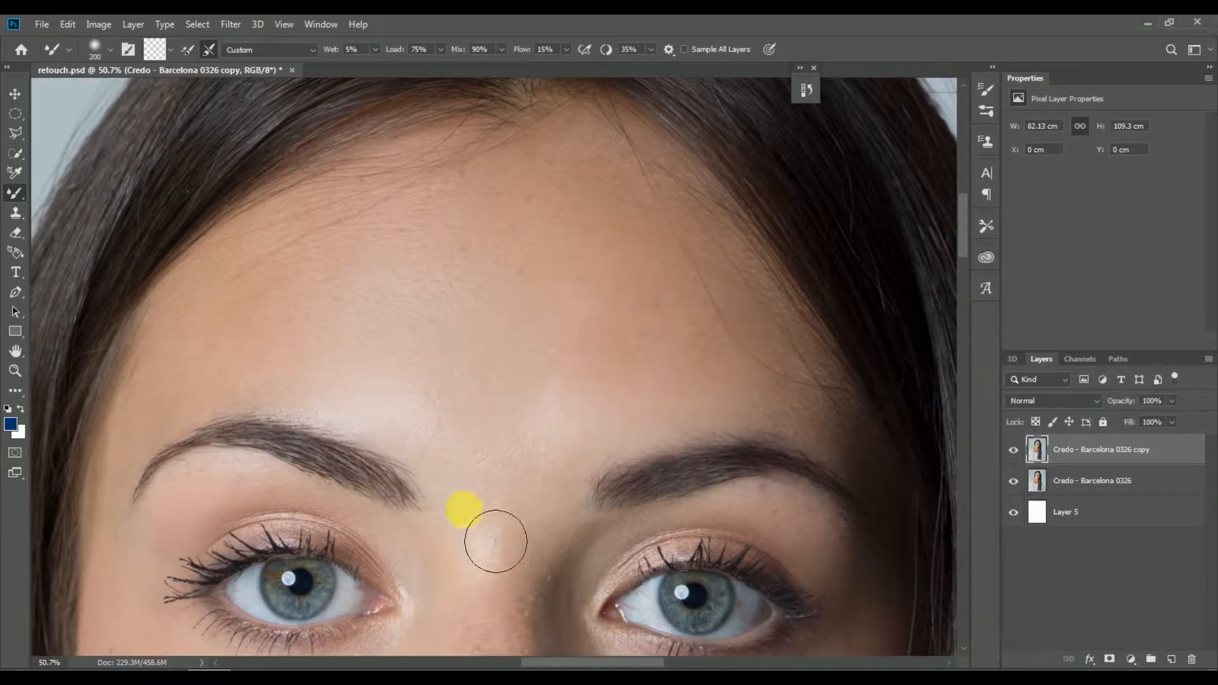
Smooth the upper eyelid and the skin around the eyebrow of the image-left eye with the Mixer Brush at size 100
drag(450, 503, 509, 196)
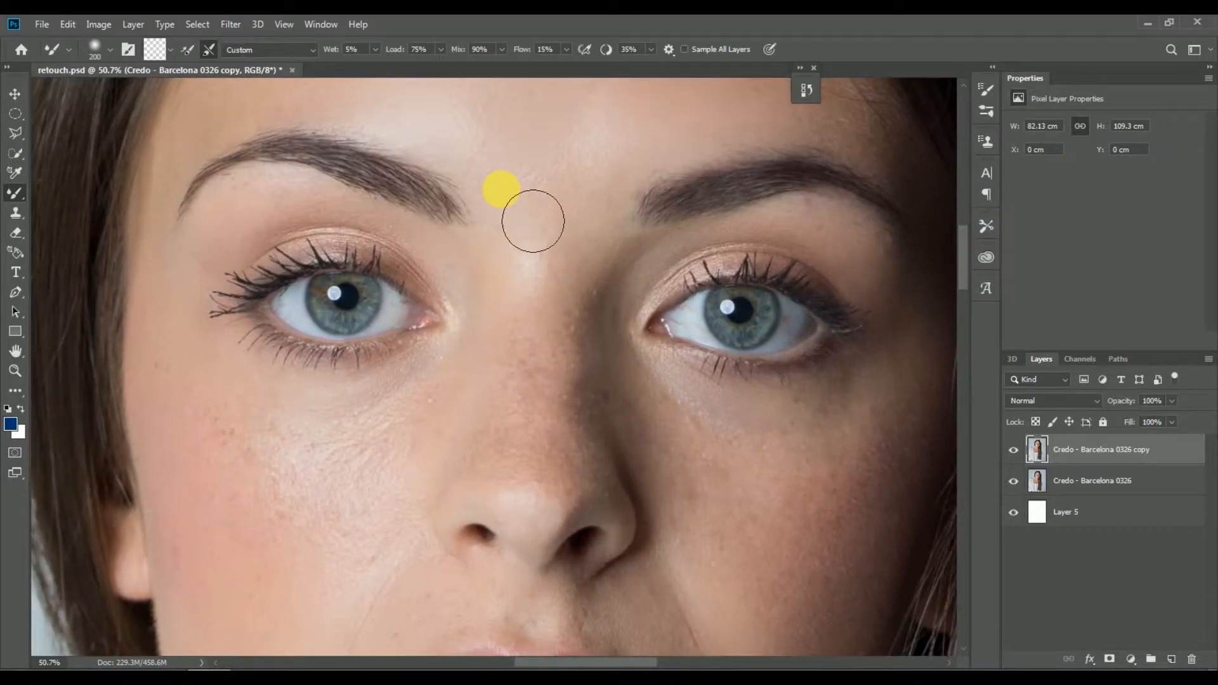
drag(291, 239, 456, 359)
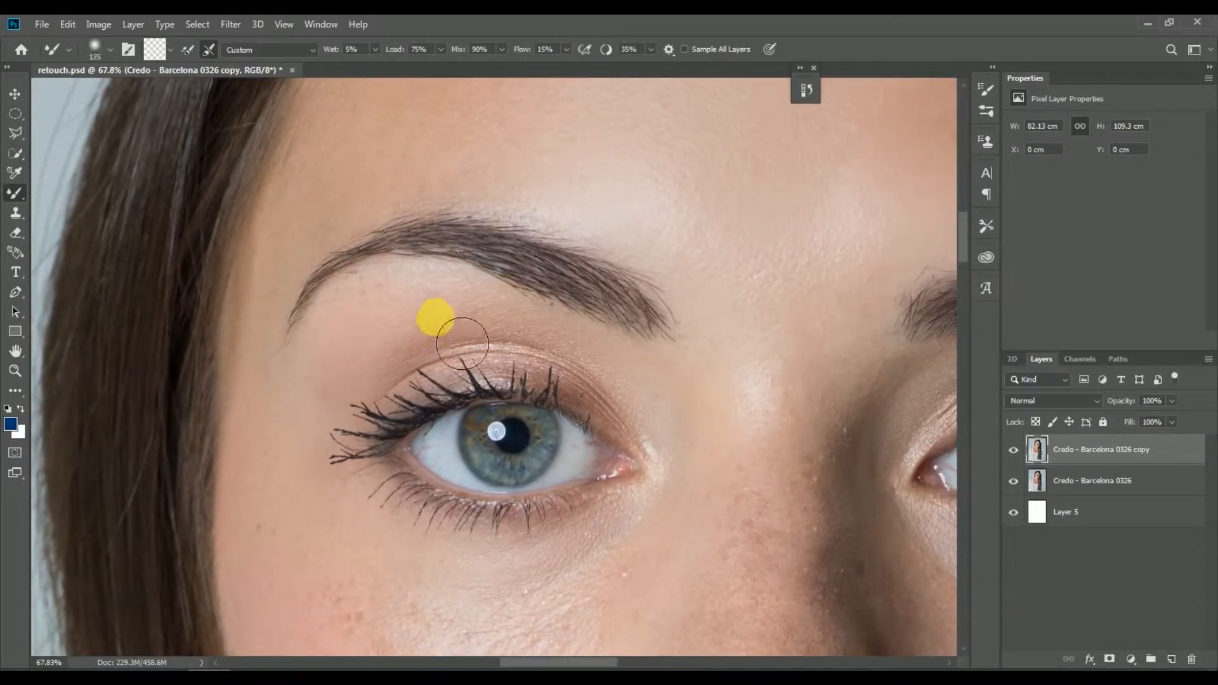
mouse_move(415, 316)
mouse_down()
mouse_move(398, 333)
mouse_move(397, 321)
mouse_move(476, 318)
mouse_move(378, 312)
mouse_move(451, 303)
mouse_move(498, 325)
mouse_move(345, 393)
mouse_move(359, 411)
mouse_move(511, 344)
mouse_move(379, 398)
mouse_up()
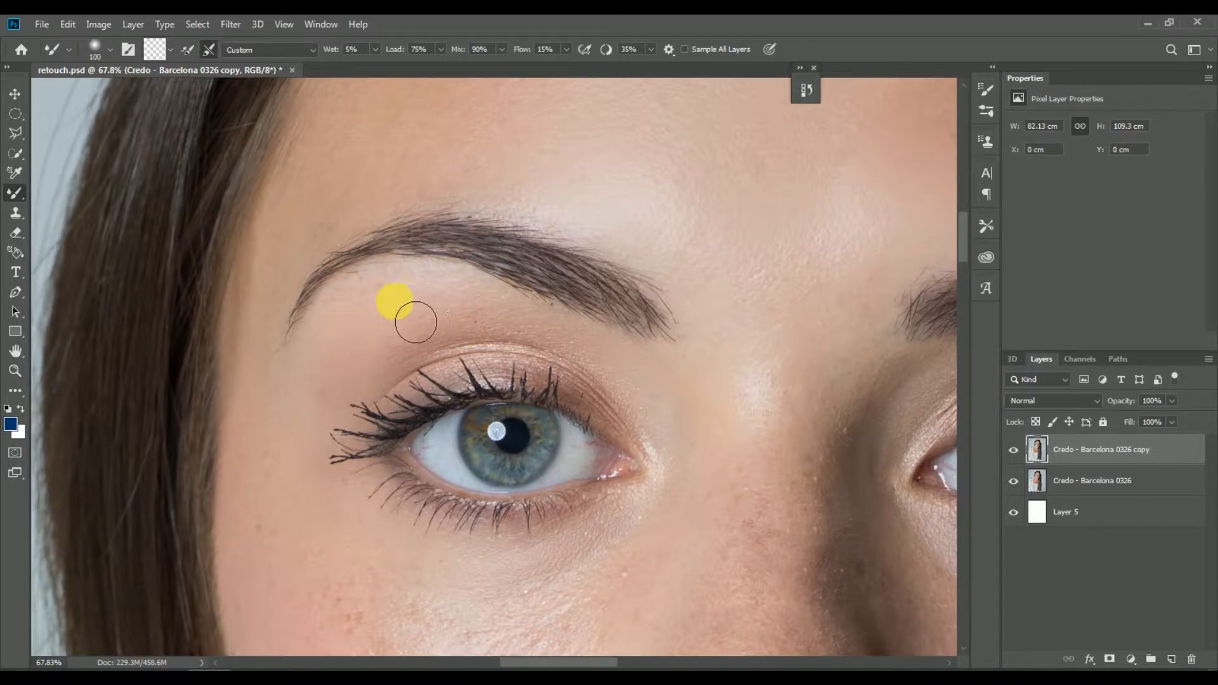
mouse_move(381, 310)
mouse_down()
mouse_move(272, 412)
mouse_move(281, 458)
mouse_up()
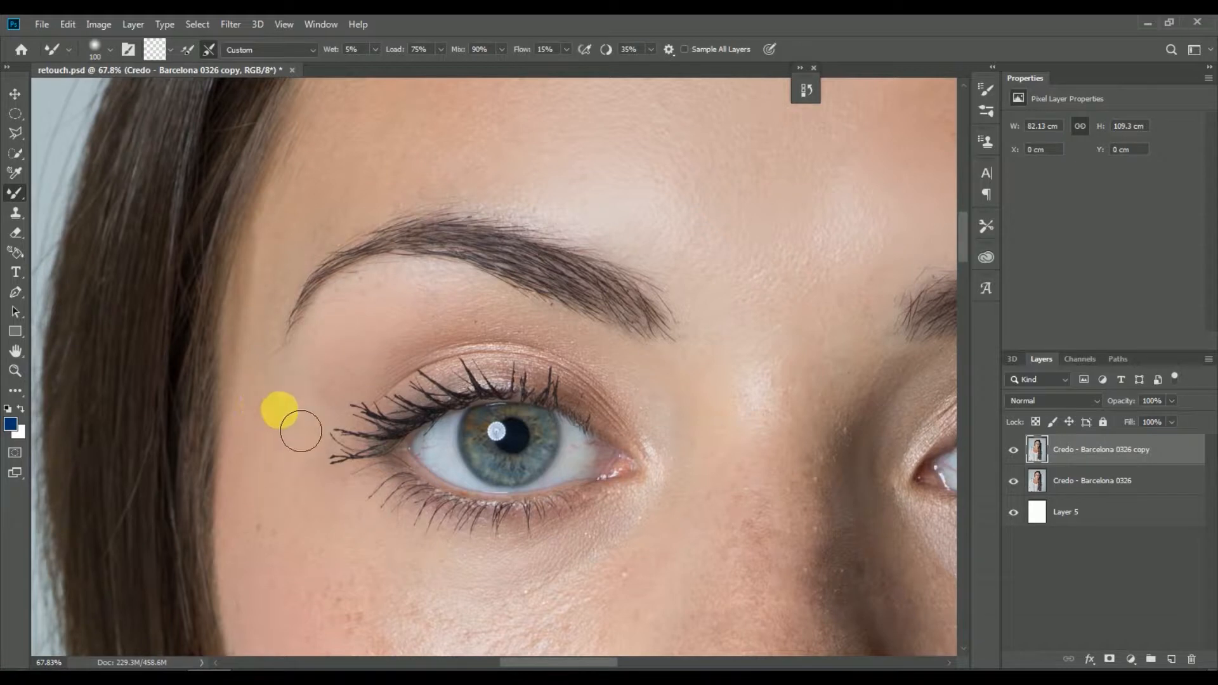
mouse_move(323, 418)
mouse_down()
mouse_move(287, 420)
mouse_move(288, 391)
mouse_move(278, 531)
mouse_move(284, 474)
mouse_move(472, 348)
mouse_up()
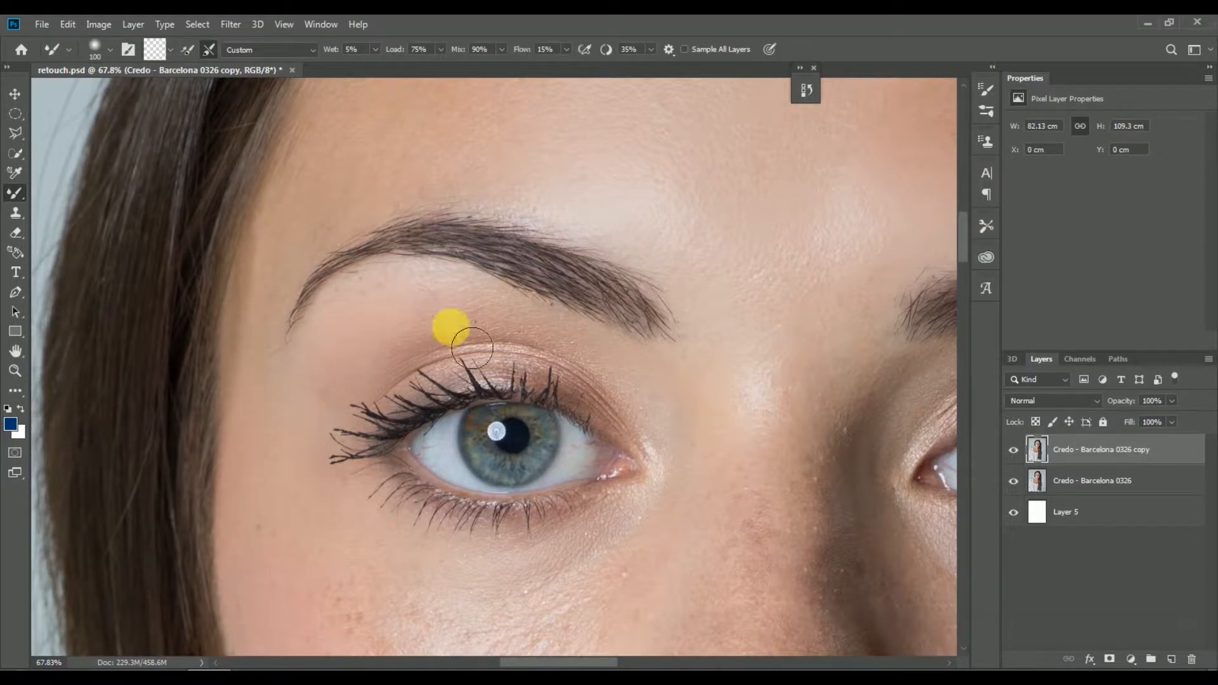
mouse_move(622, 371)
mouse_down()
mouse_move(455, 340)
mouse_move(545, 339)
mouse_move(706, 468)
mouse_move(690, 353)
mouse_move(548, 382)
mouse_up()
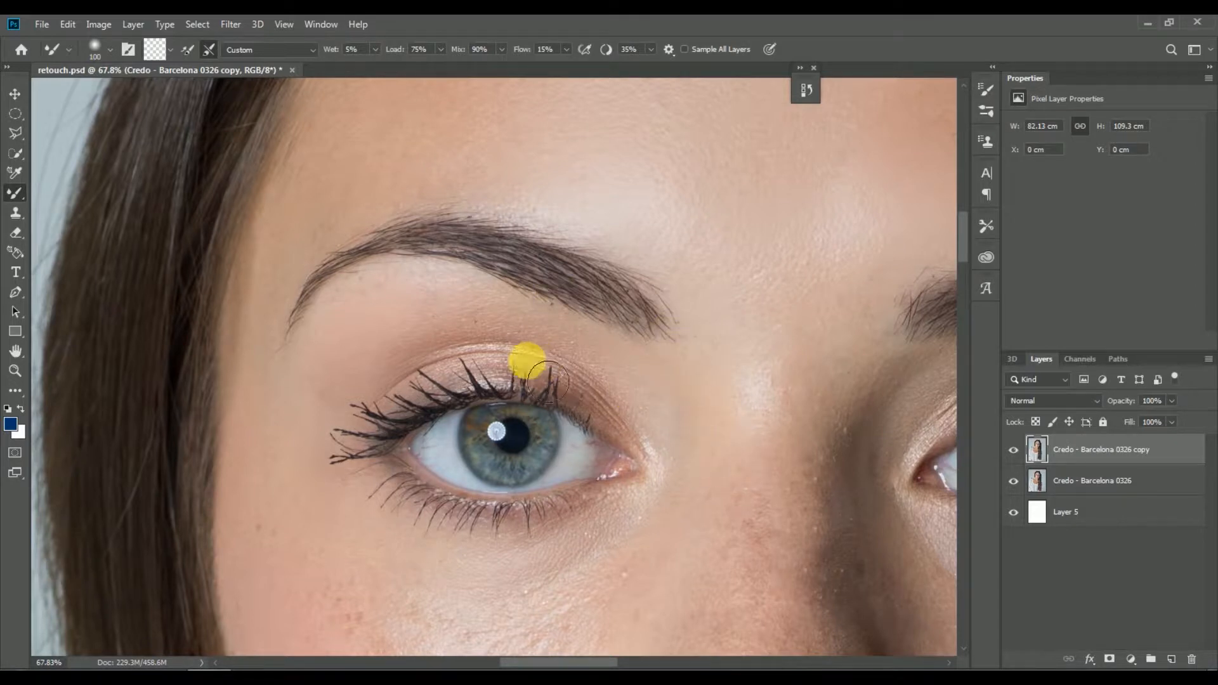
mouse_move(650, 421)
mouse_down()
mouse_move(532, 367)
mouse_move(666, 313)
mouse_move(678, 283)
mouse_up()
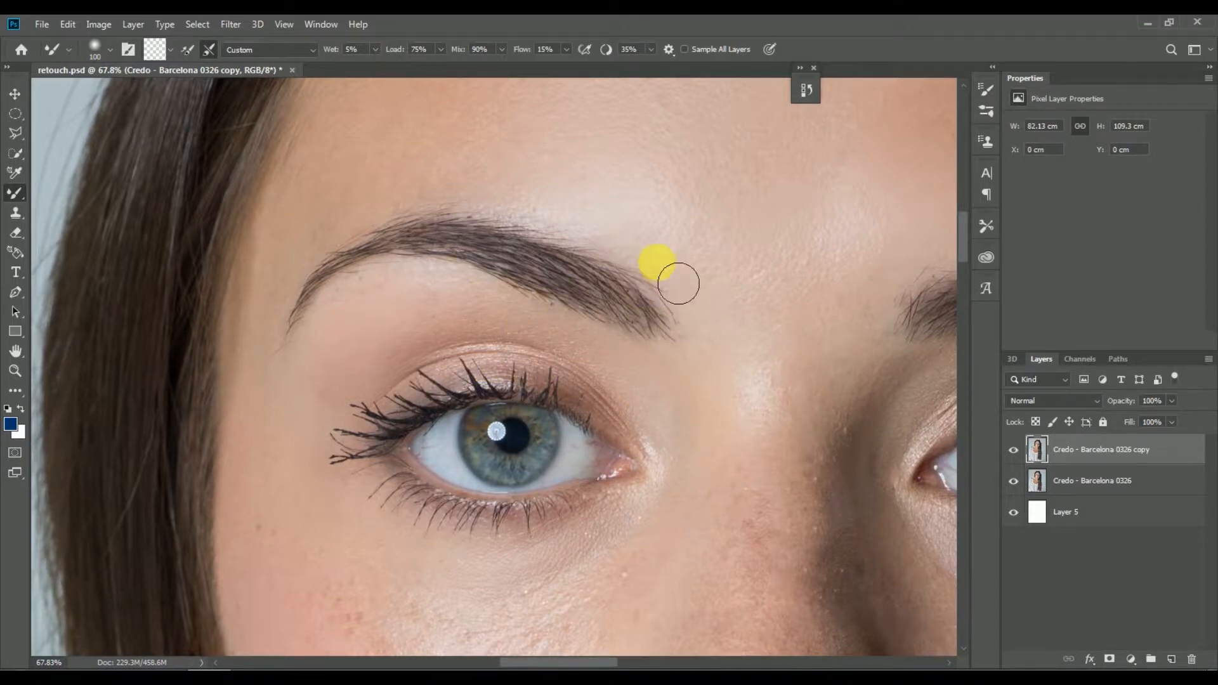
drag(392, 273, 456, 292)
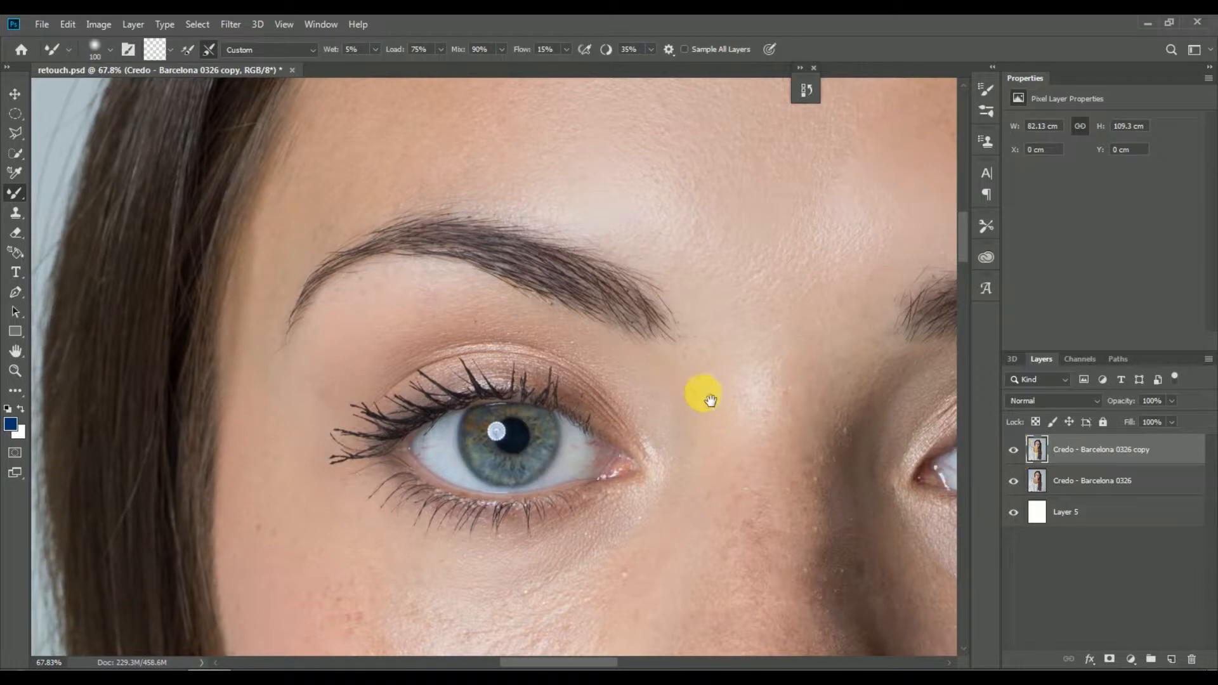
Smooth the bridge of the nose on the portrait copy with the Mixer Brush at size 150 and flow 20%
drag(710, 400, 435, 184)
mouse_move(464, 241)
mouse_down()
mouse_move(515, 247)
mouse_move(525, 233)
mouse_move(455, 404)
mouse_move(528, 273)
mouse_move(527, 328)
mouse_move(489, 451)
mouse_move(535, 260)
mouse_move(519, 294)
mouse_up()
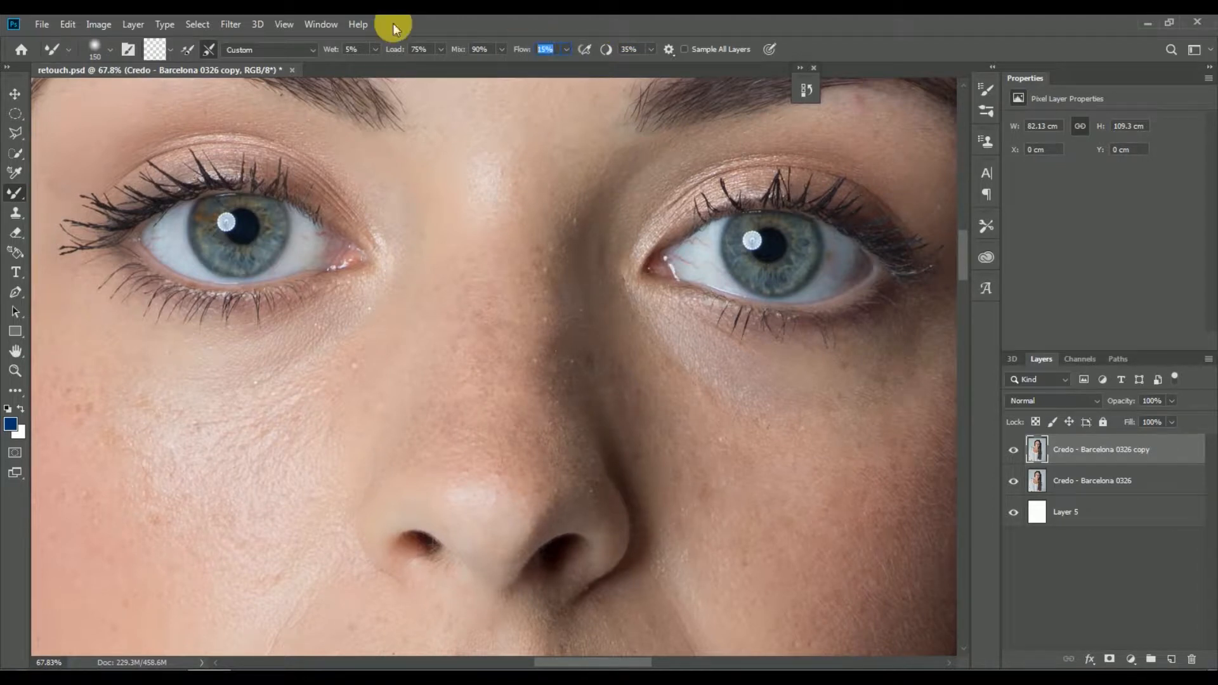
mouse_move(418, 267)
mouse_down()
mouse_move(462, 252)
mouse_move(463, 163)
mouse_move(435, 247)
mouse_move(495, 280)
mouse_move(403, 422)
mouse_move(421, 413)
mouse_move(504, 484)
mouse_move(526, 327)
mouse_up()
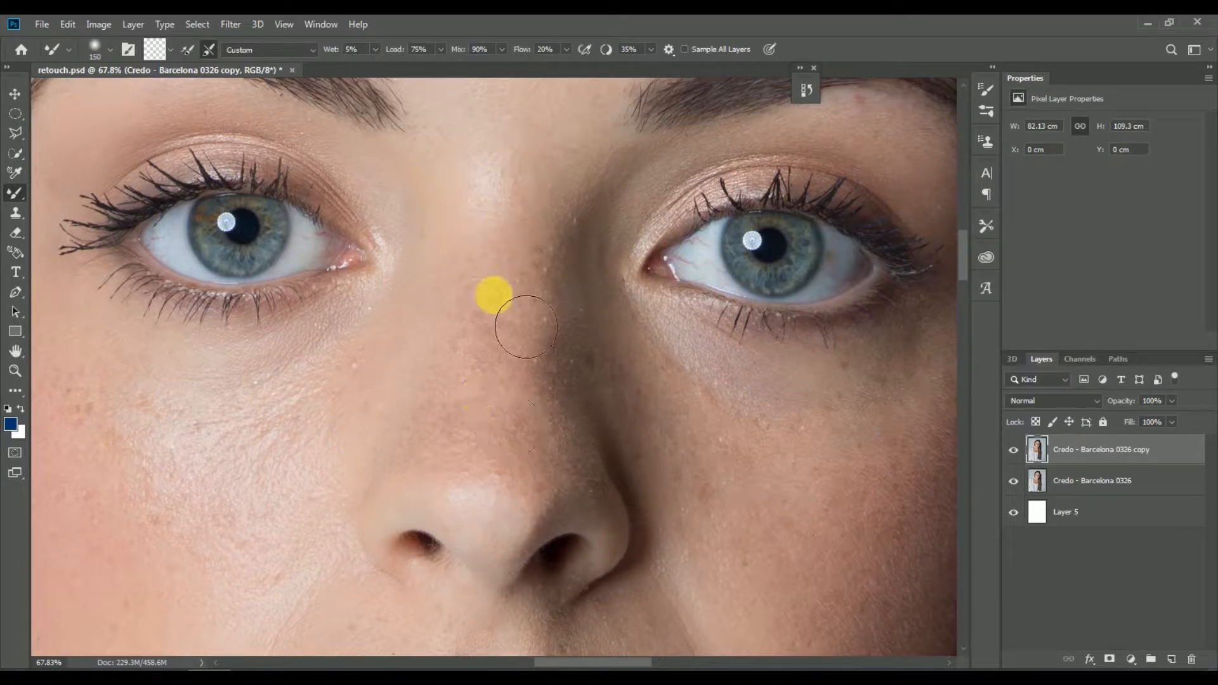
mouse_move(548, 268)
mouse_down()
mouse_move(495, 491)
mouse_move(511, 399)
mouse_move(498, 420)
mouse_move(471, 427)
mouse_move(507, 355)
mouse_move(517, 365)
mouse_move(515, 246)
mouse_up()
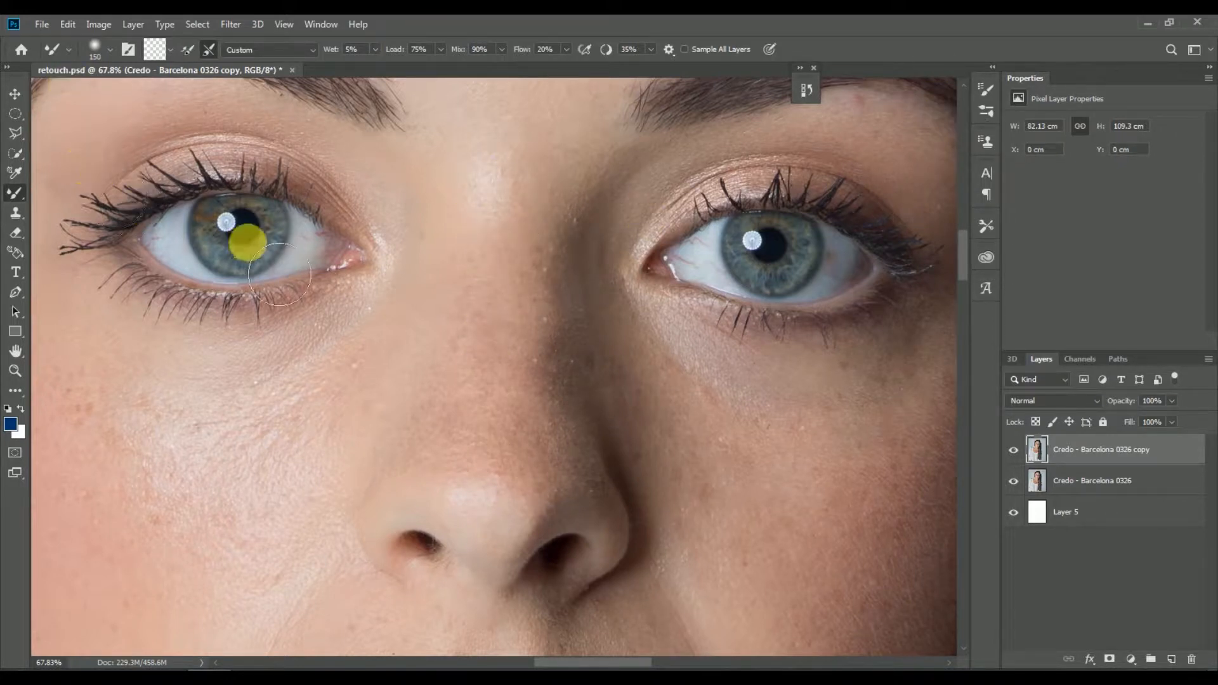
drag(465, 251, 529, 305)
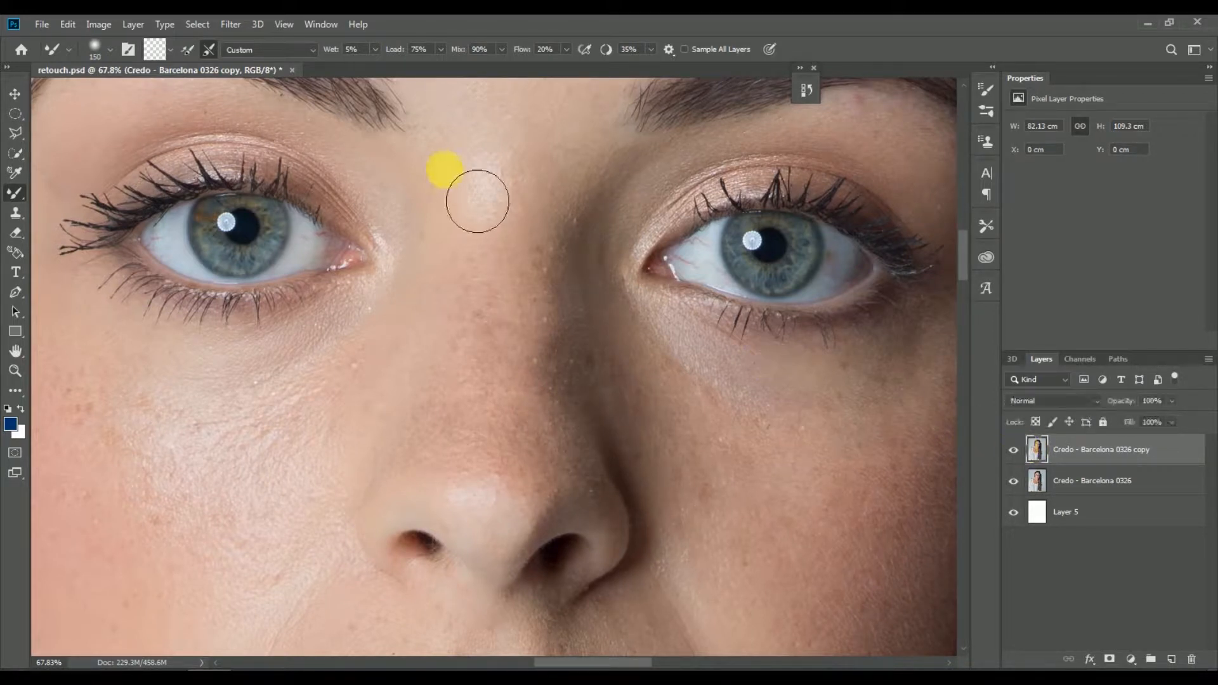
drag(444, 169, 513, 285)
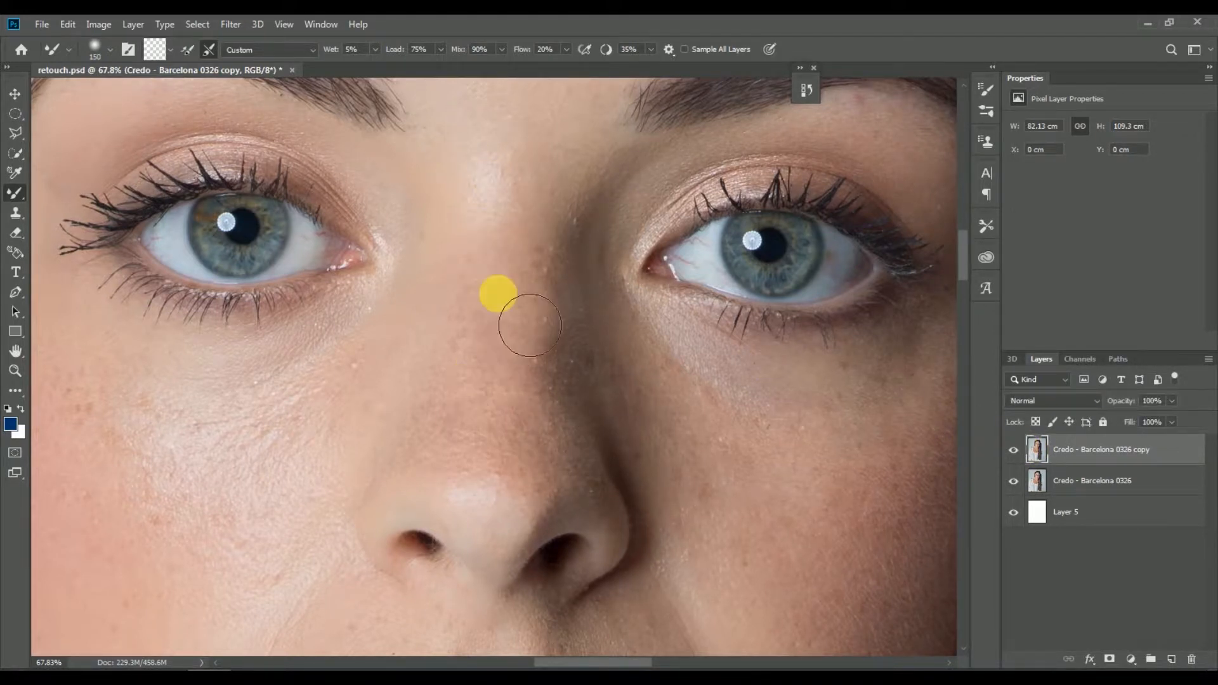
Smooth the lower nose and its shadowed side, down beside the image-right nostril, with size 150 Mixer Brush strokes
mouse_move(473, 359)
mouse_down()
mouse_move(473, 325)
mouse_move(446, 386)
mouse_move(470, 390)
mouse_up()
mouse_move(588, 198)
mouse_down()
mouse_move(571, 274)
mouse_move(581, 325)
mouse_up()
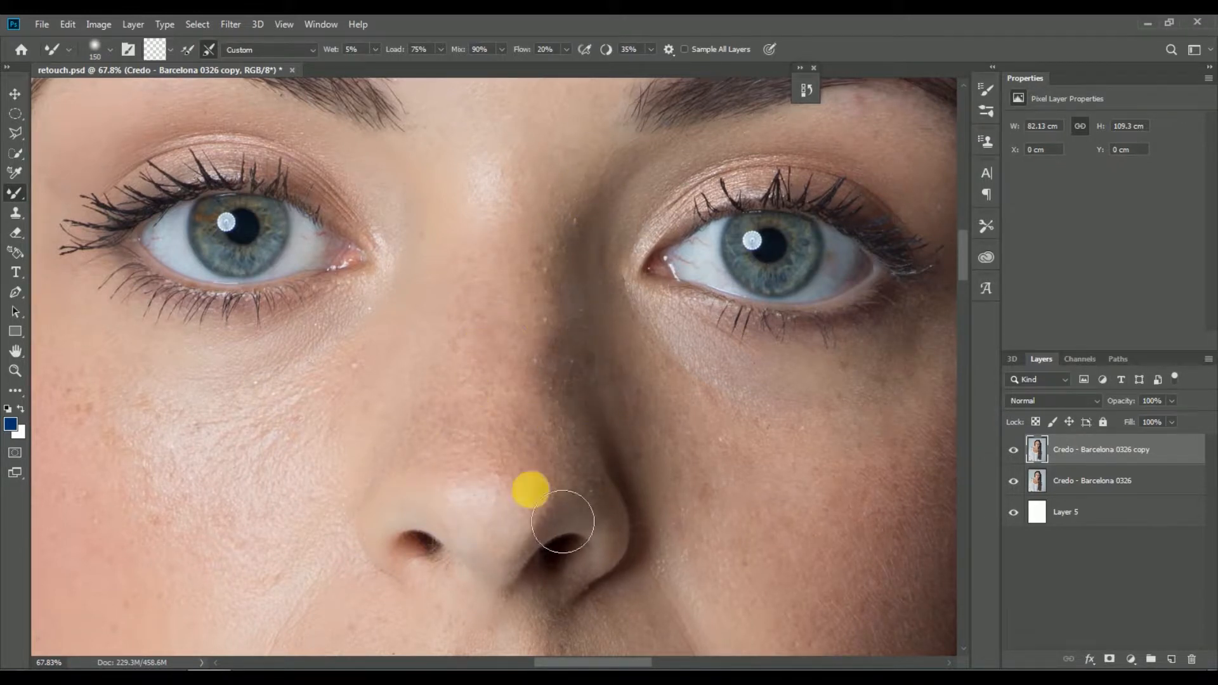
mouse_move(472, 365)
mouse_down()
mouse_move(486, 309)
mouse_move(488, 416)
mouse_move(486, 319)
mouse_move(447, 397)
mouse_up()
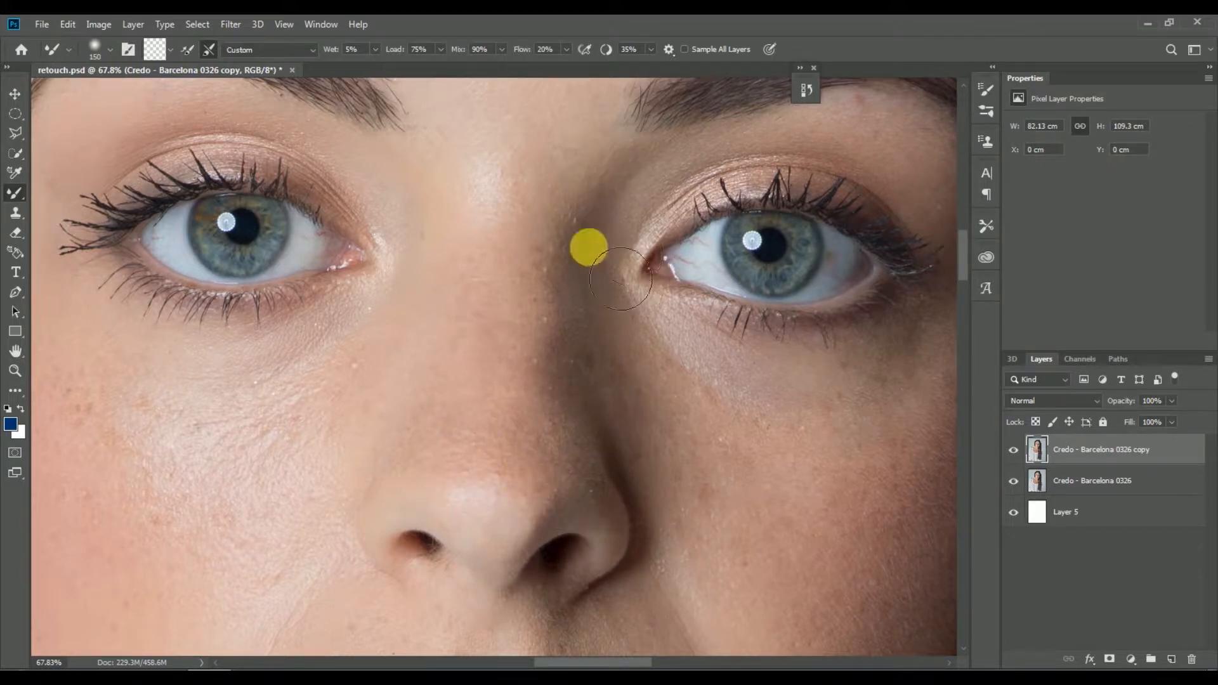
mouse_move(620, 279)
mouse_down()
mouse_move(738, 186)
mouse_move(656, 232)
mouse_move(701, 201)
mouse_move(598, 339)
mouse_move(654, 354)
mouse_move(631, 277)
mouse_move(665, 334)
mouse_move(657, 298)
mouse_move(626, 277)
mouse_move(662, 365)
mouse_move(719, 361)
mouse_move(845, 436)
mouse_move(703, 376)
mouse_move(687, 383)
mouse_move(677, 430)
mouse_move(703, 502)
mouse_move(660, 393)
mouse_move(672, 498)
mouse_up()
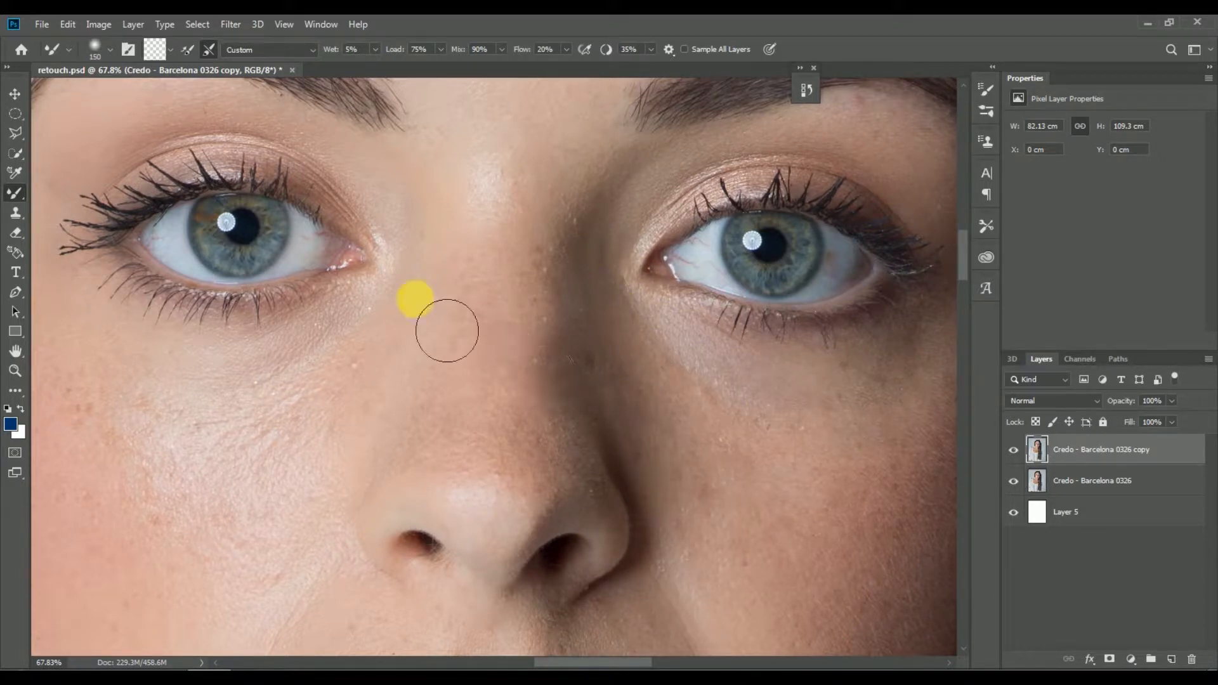
Smooth the image-left cheek between the eye and the mouth with the Mixer Brush at size 300
key(z)
mouse_move(536, 335)
mouse_down()
mouse_move(504, 330)
mouse_move(584, 264)
mouse_up()
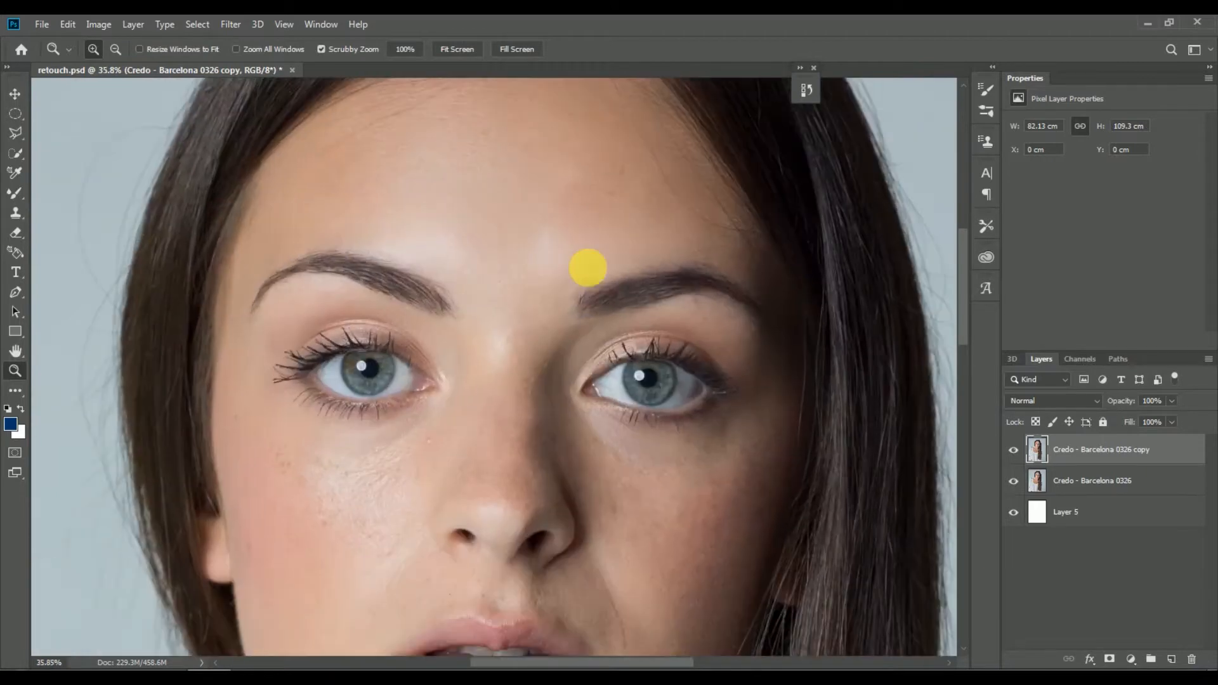
key(b)
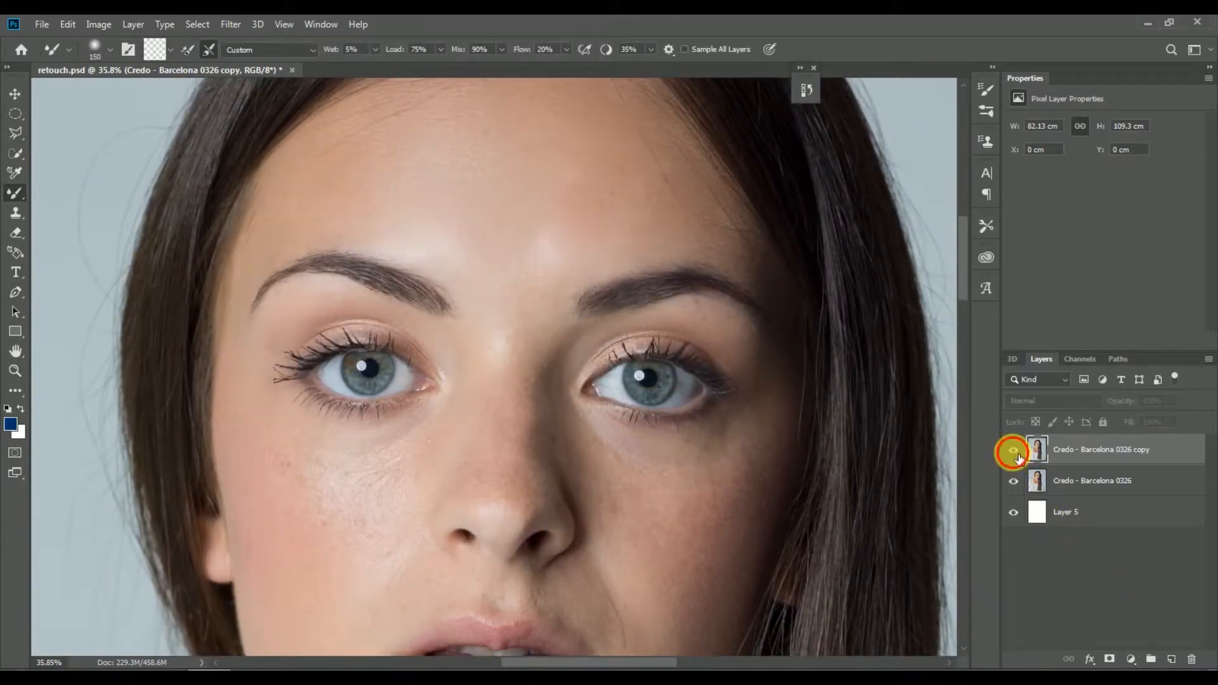
scroll(426, 501, up, 4)
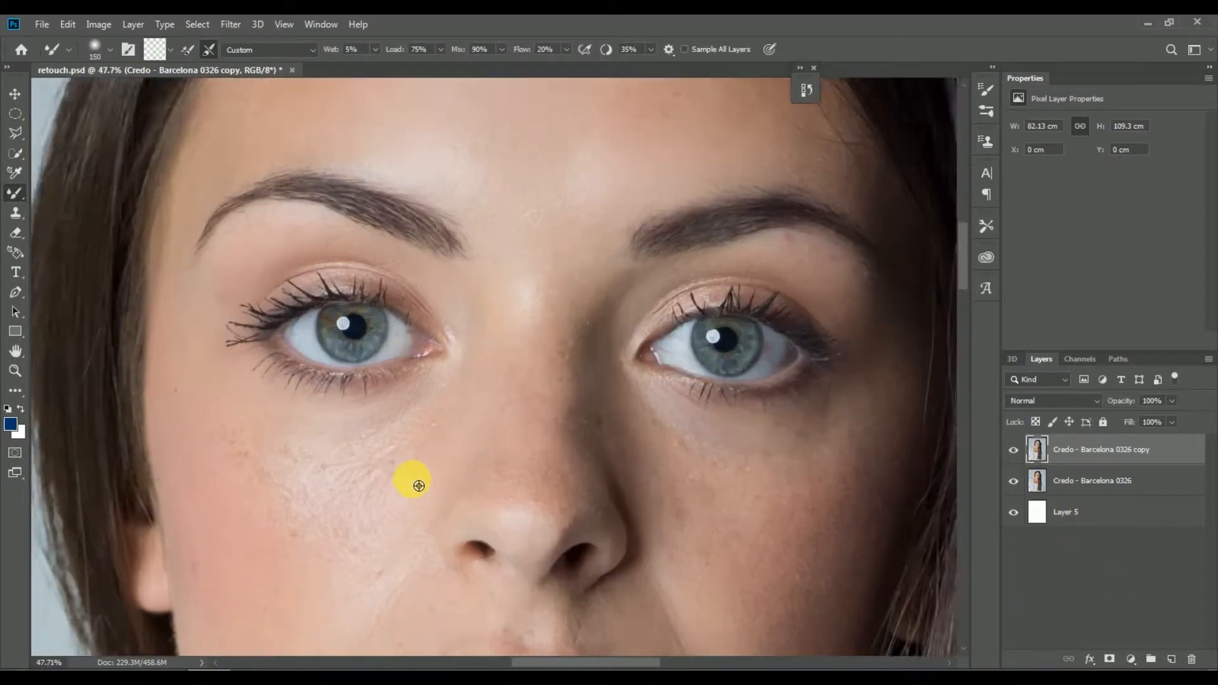
drag(354, 470, 446, 368)
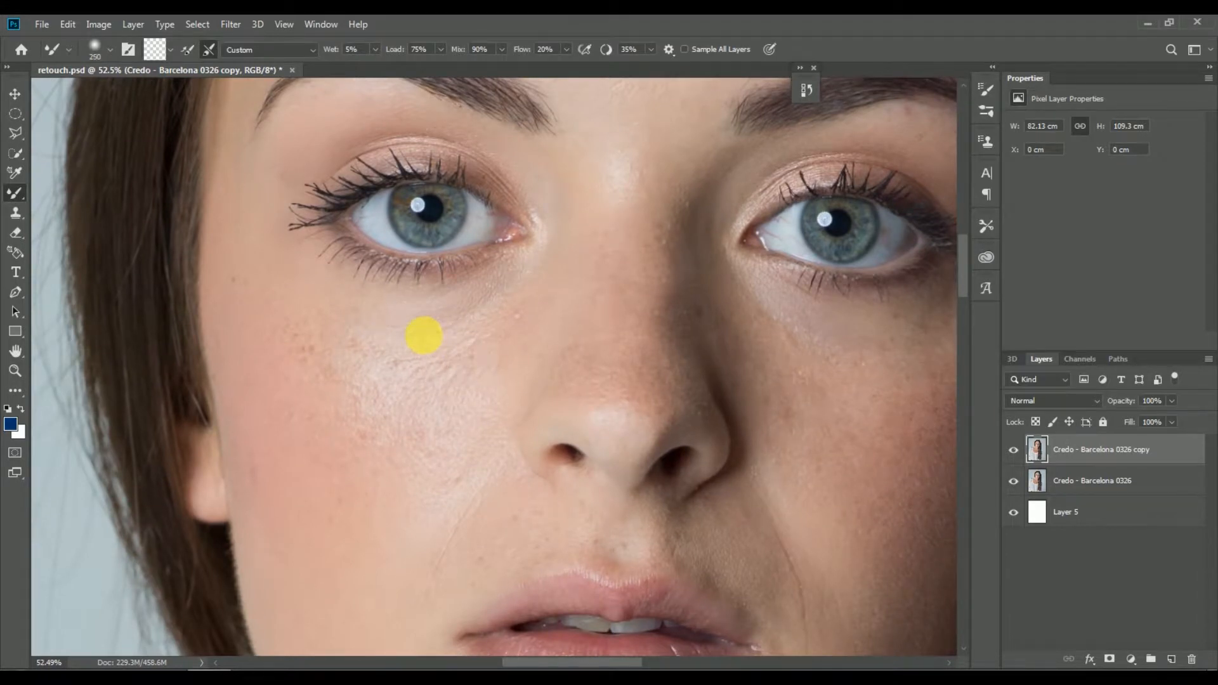
key(bracketleft)
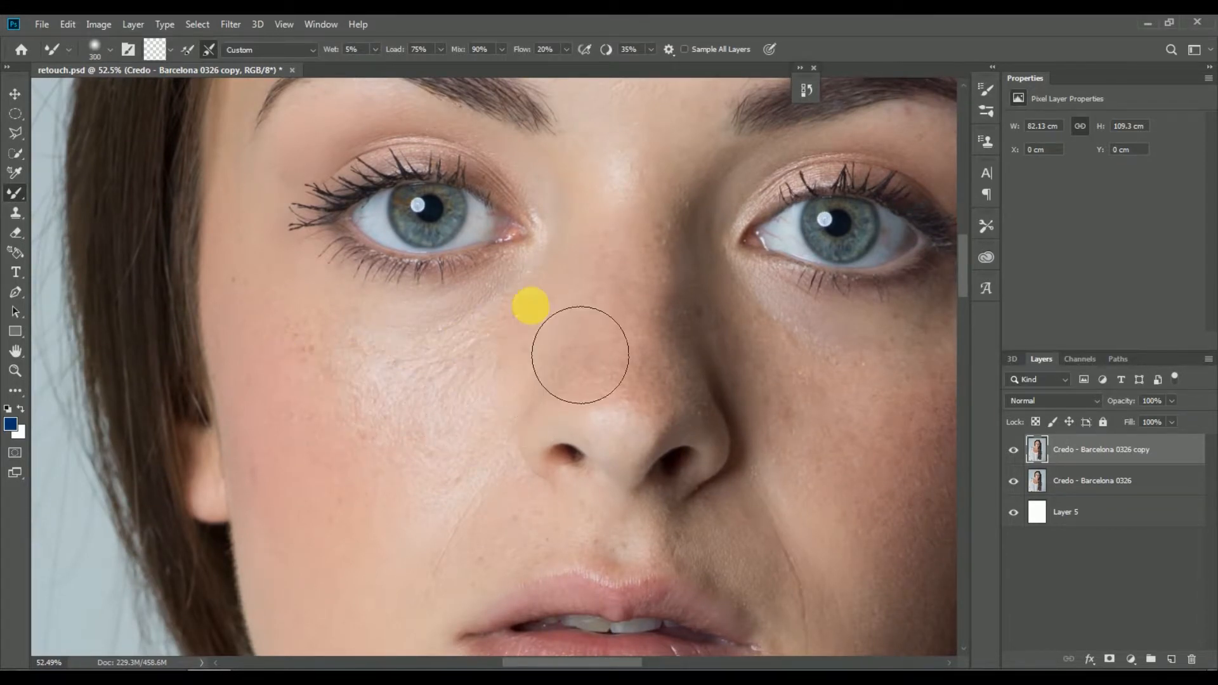
mouse_move(394, 515)
mouse_down()
mouse_move(460, 489)
mouse_move(524, 403)
mouse_move(519, 432)
mouse_move(519, 416)
mouse_move(505, 420)
mouse_move(494, 401)
mouse_move(525, 372)
mouse_up()
mouse_move(484, 531)
mouse_down()
mouse_move(455, 634)
mouse_move(432, 528)
mouse_move(288, 352)
mouse_move(338, 603)
mouse_move(326, 400)
mouse_move(509, 410)
mouse_move(495, 429)
mouse_move(408, 427)
mouse_up()
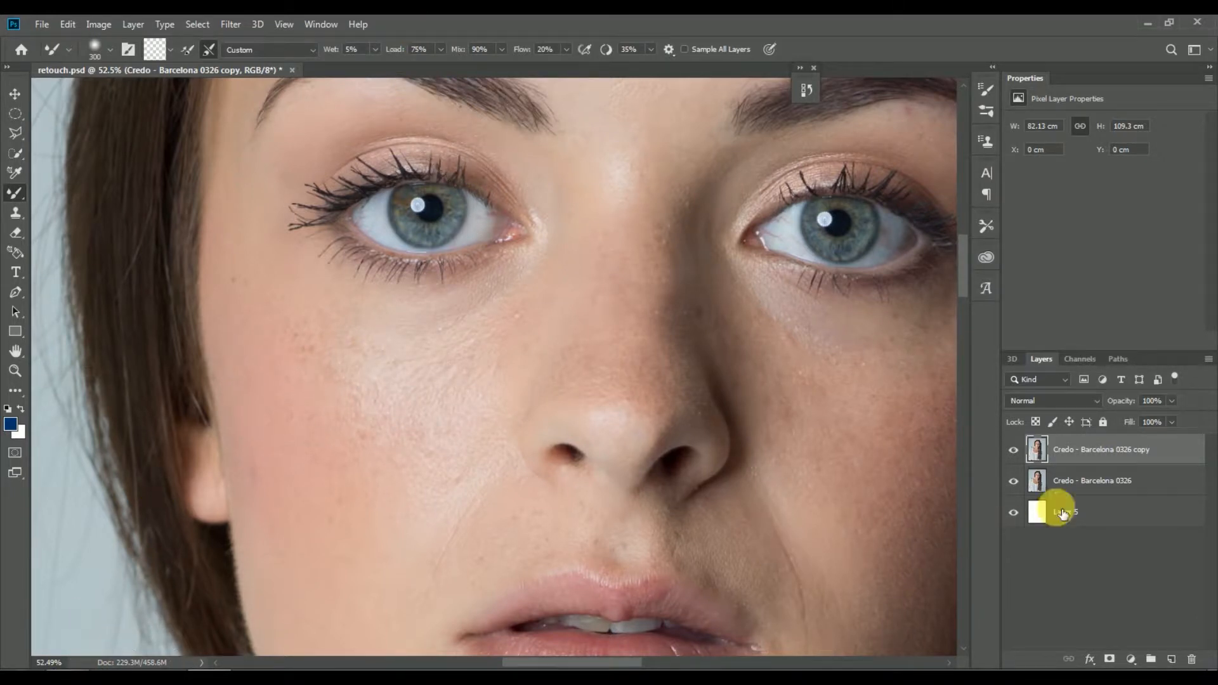
Refine the skin under the image-left eye and down the cheek to the mouth corner with size 300 Mixer Brush strokes
drag(616, 317, 460, 318)
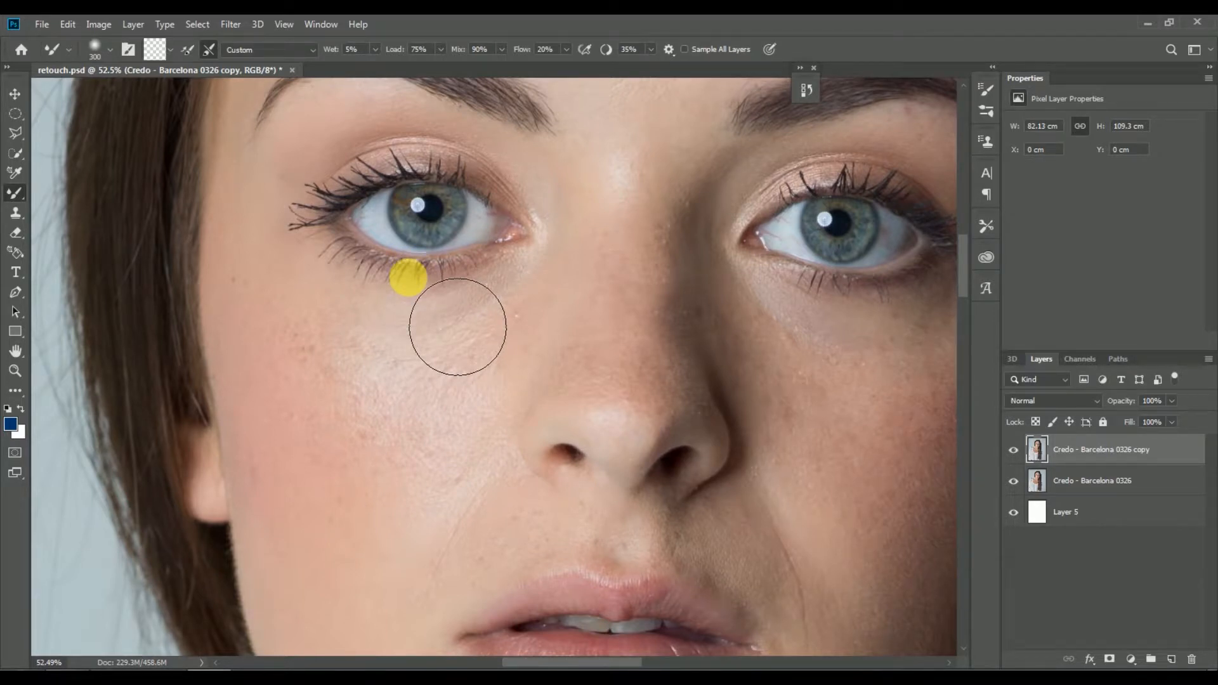
mouse_move(457, 326)
mouse_down()
mouse_move(338, 346)
mouse_move(513, 384)
mouse_move(637, 372)
mouse_move(402, 368)
mouse_move(405, 388)
mouse_move(581, 405)
mouse_move(492, 415)
mouse_move(480, 500)
mouse_move(476, 466)
mouse_move(555, 410)
mouse_move(541, 402)
mouse_move(509, 441)
mouse_move(557, 357)
mouse_move(547, 342)
mouse_move(459, 476)
mouse_move(541, 380)
mouse_move(607, 403)
mouse_move(469, 435)
mouse_move(498, 446)
mouse_move(365, 404)
mouse_move(457, 486)
mouse_move(343, 421)
mouse_move(459, 535)
mouse_move(481, 529)
mouse_move(476, 564)
mouse_move(455, 558)
mouse_move(459, 476)
mouse_move(506, 378)
mouse_move(439, 341)
mouse_up()
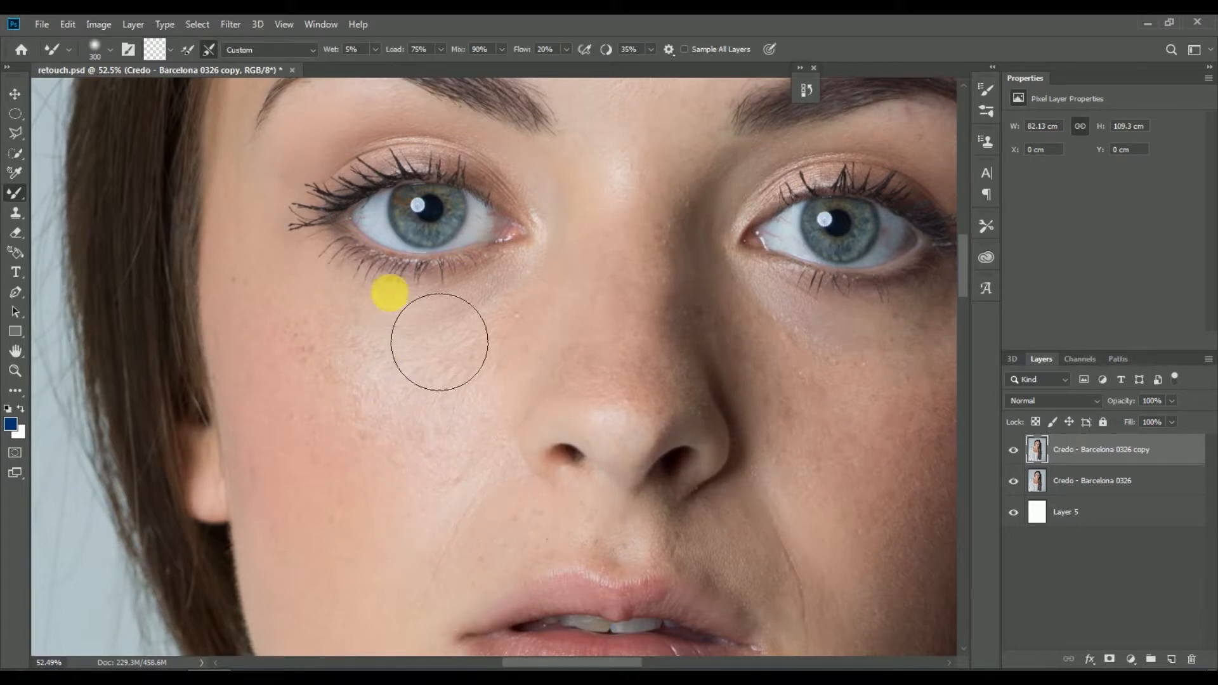
right_click(16, 192)
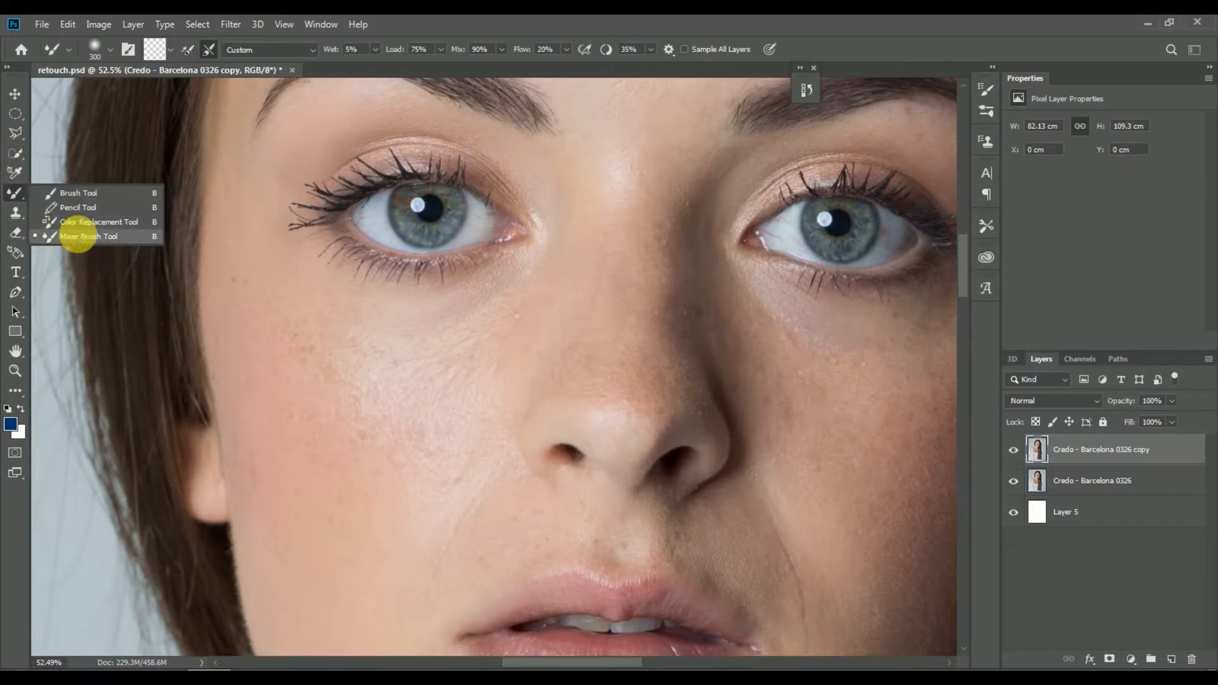
click(78, 234)
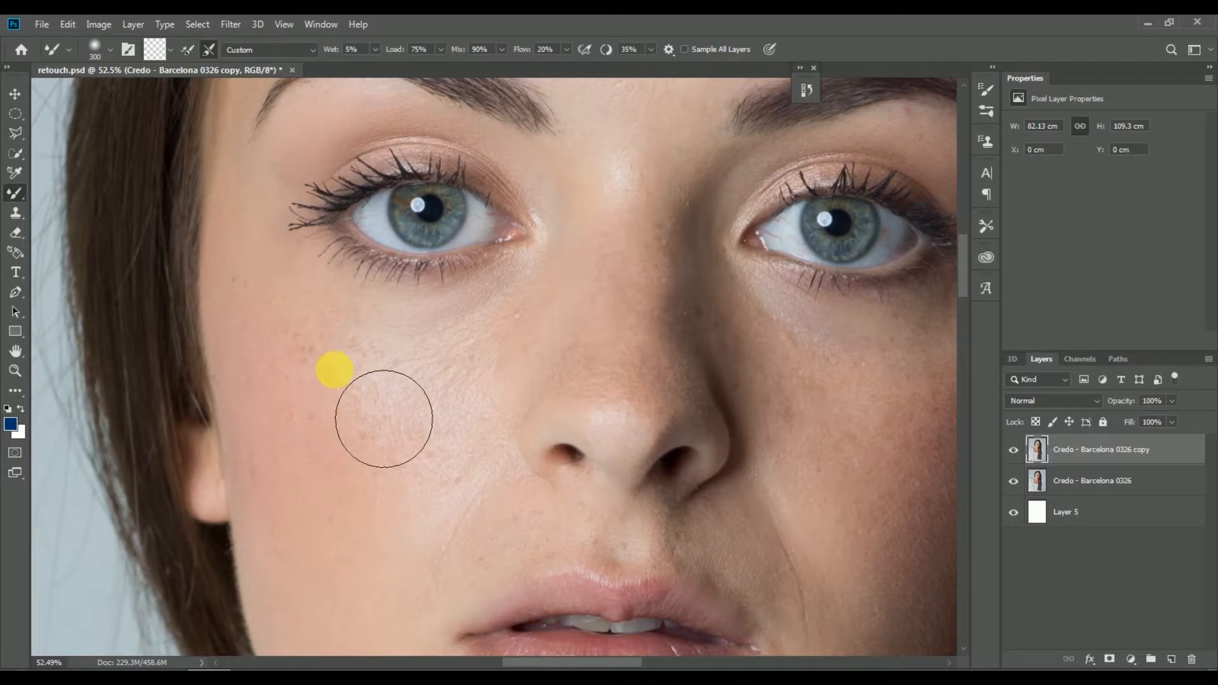
mouse_move(473, 389)
mouse_down()
mouse_move(565, 329)
mouse_move(489, 372)
mouse_move(559, 347)
mouse_move(527, 350)
mouse_move(548, 352)
mouse_move(615, 285)
mouse_move(671, 277)
mouse_move(685, 329)
mouse_move(677, 371)
mouse_move(718, 418)
mouse_move(735, 418)
mouse_move(714, 356)
mouse_move(661, 340)
mouse_move(681, 391)
mouse_move(649, 450)
mouse_move(657, 362)
mouse_move(670, 401)
mouse_move(680, 285)
mouse_move(864, 404)
mouse_move(779, 354)
mouse_up()
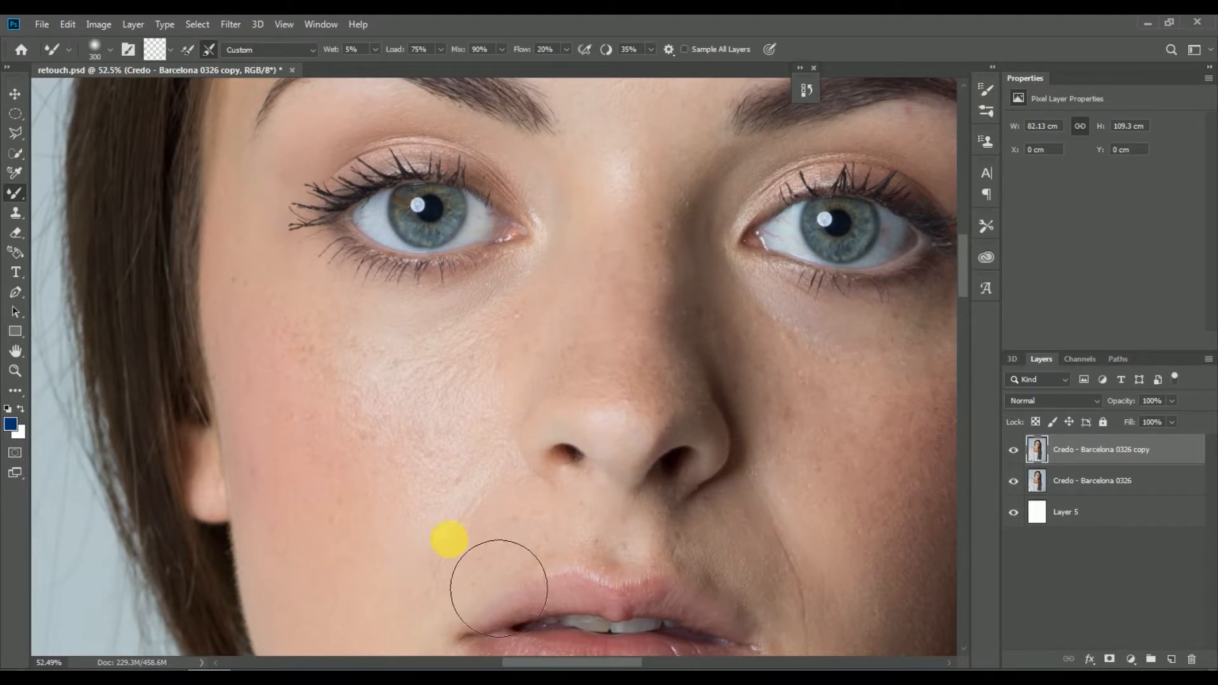
mouse_move(498, 588)
mouse_down()
mouse_move(603, 565)
mouse_move(517, 584)
mouse_move(492, 563)
mouse_move(518, 515)
mouse_move(387, 381)
mouse_move(421, 541)
mouse_move(430, 393)
mouse_move(491, 416)
mouse_move(429, 394)
mouse_move(467, 413)
mouse_move(362, 468)
mouse_up()
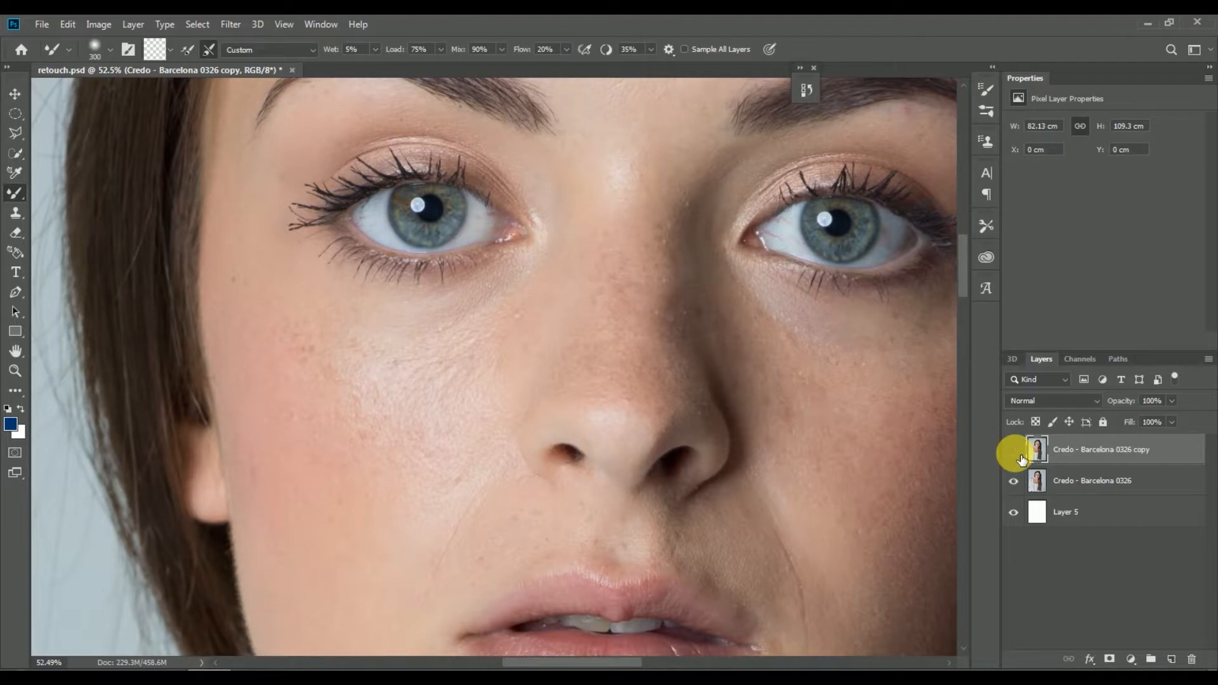
Smooth the skin beneath the image-right eye and beside the nose with the Mixer Brush at size 175
key(z)
drag(728, 443, 818, 501)
drag(769, 431, 795, 502)
drag(728, 446, 776, 565)
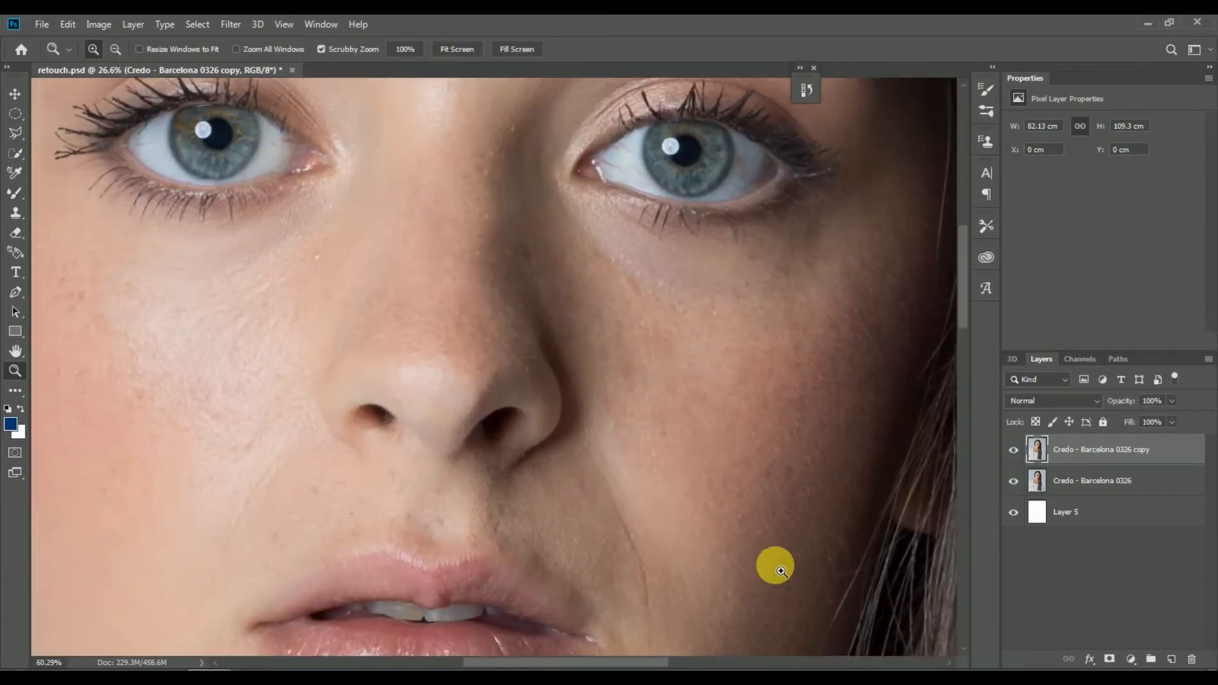
key(b)
drag(737, 379, 684, 333)
key(bracketleft)
key(bracketleft)
key(bracketleft)
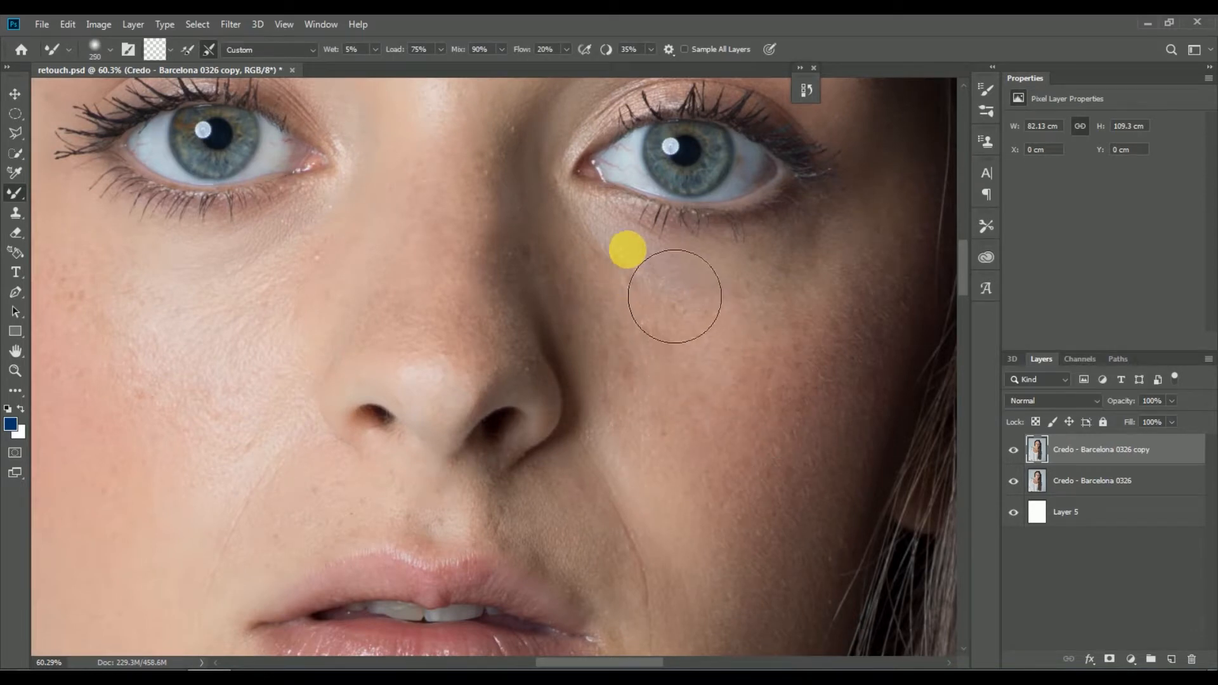
mouse_move(619, 250)
mouse_down()
mouse_move(644, 261)
mouse_move(568, 240)
mouse_up()
mouse_move(592, 319)
mouse_down()
mouse_move(602, 369)
mouse_move(653, 392)
mouse_up()
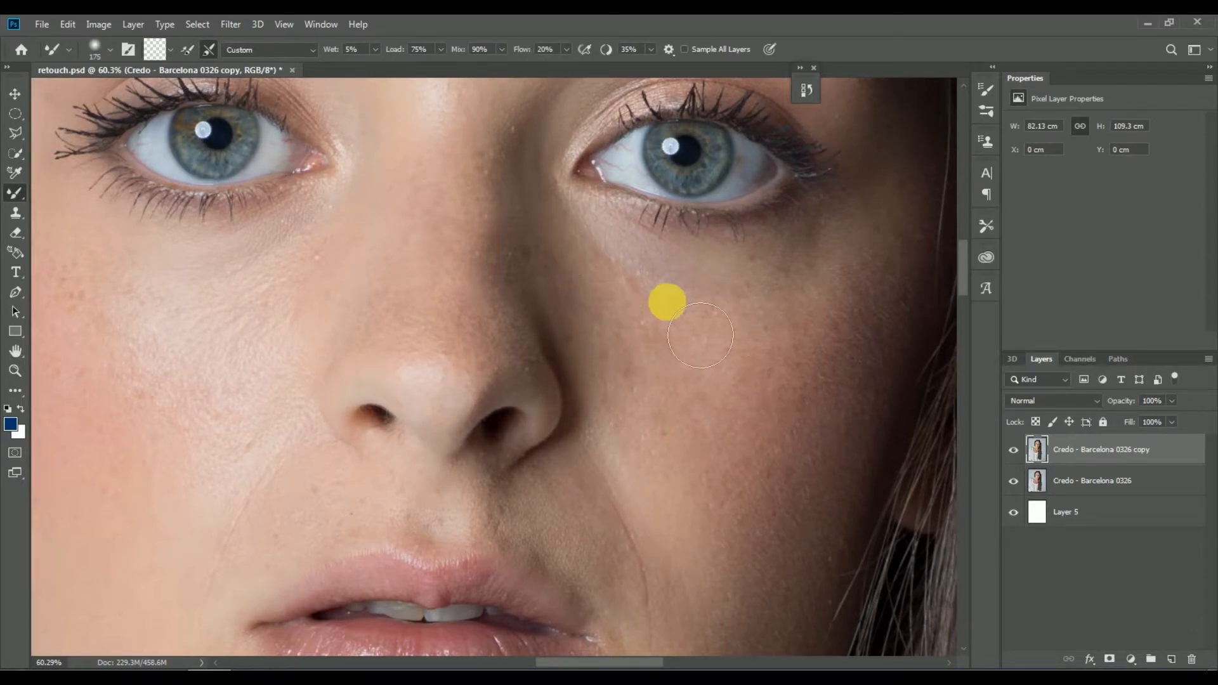
drag(634, 267, 679, 307)
Smooth the image-right cheek down towards the jaw with the Mixer Brush at size 250
key(bracketright)
key(bracketright)
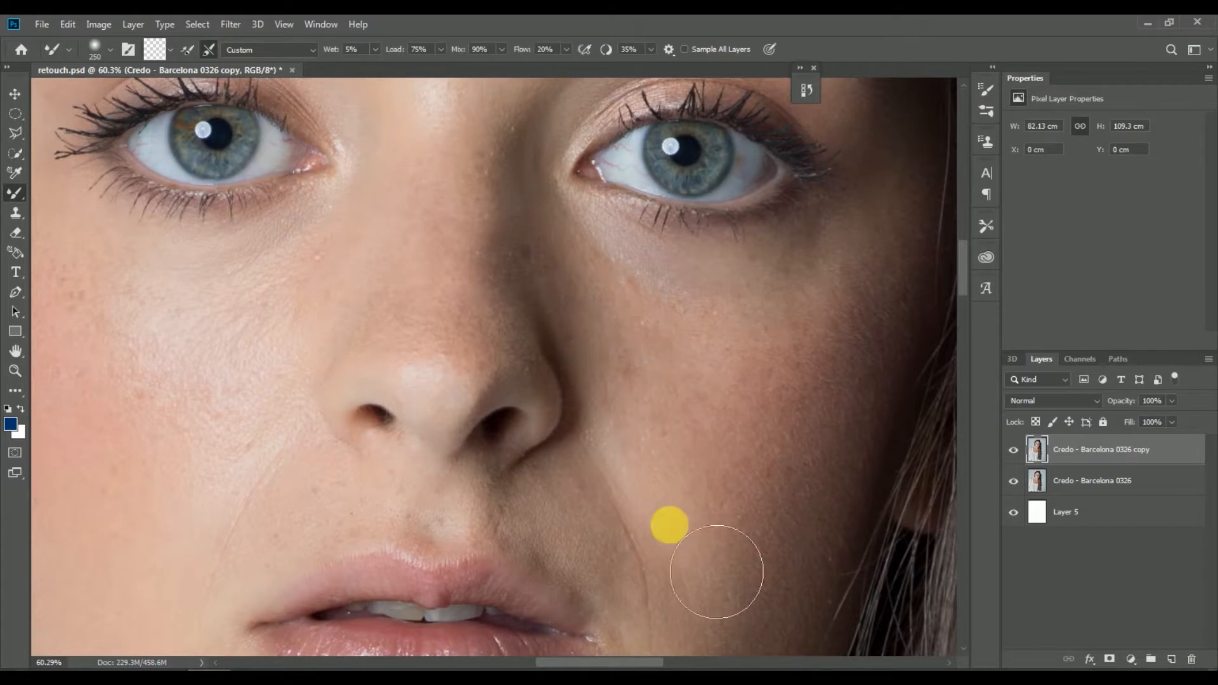
drag(625, 397, 640, 355)
mouse_move(739, 358)
mouse_down()
mouse_move(753, 386)
mouse_move(717, 309)
mouse_move(714, 333)
mouse_up()
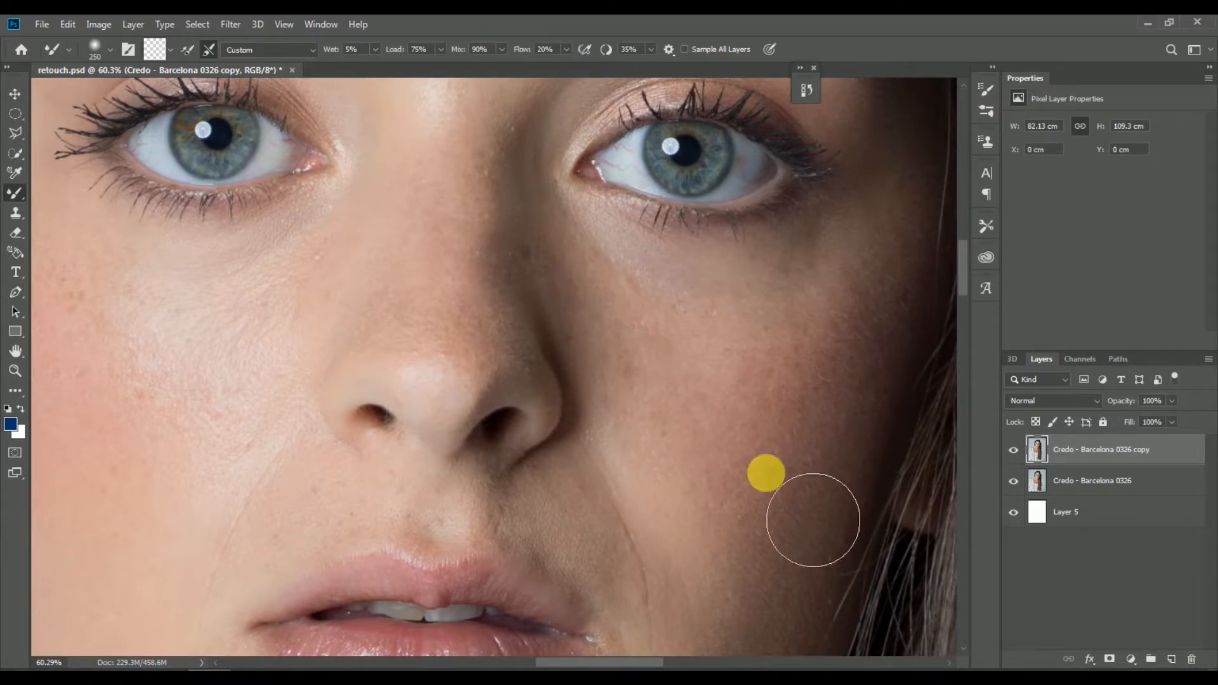
drag(712, 669, 663, 529)
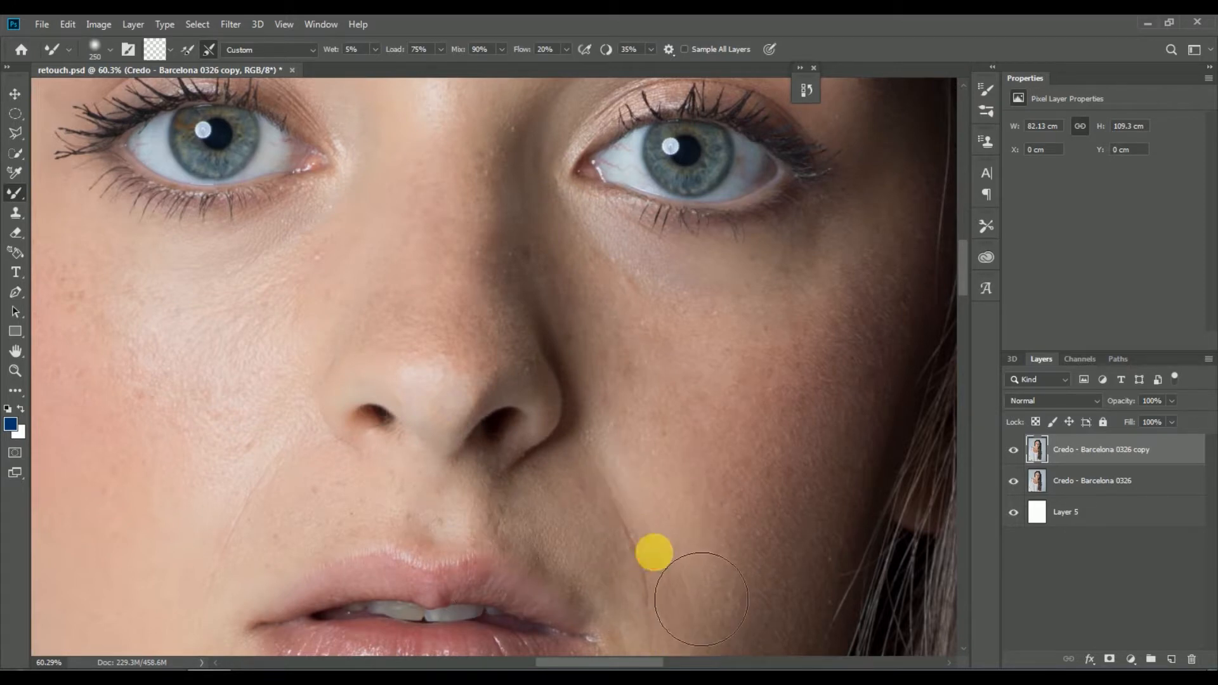
Smooth the skin above the upper lip and touch up beside the nose with the Mixer Brush at size 200
key([)
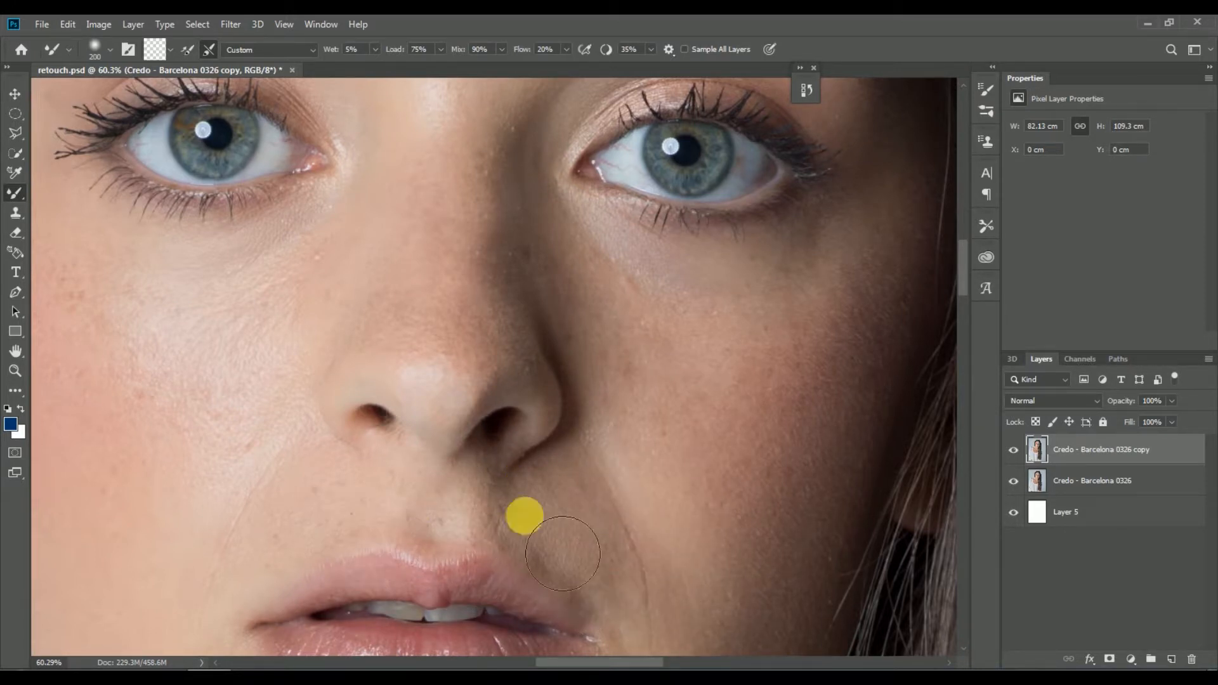
mouse_move(459, 519)
mouse_down()
mouse_move(546, 541)
mouse_move(448, 481)
mouse_up()
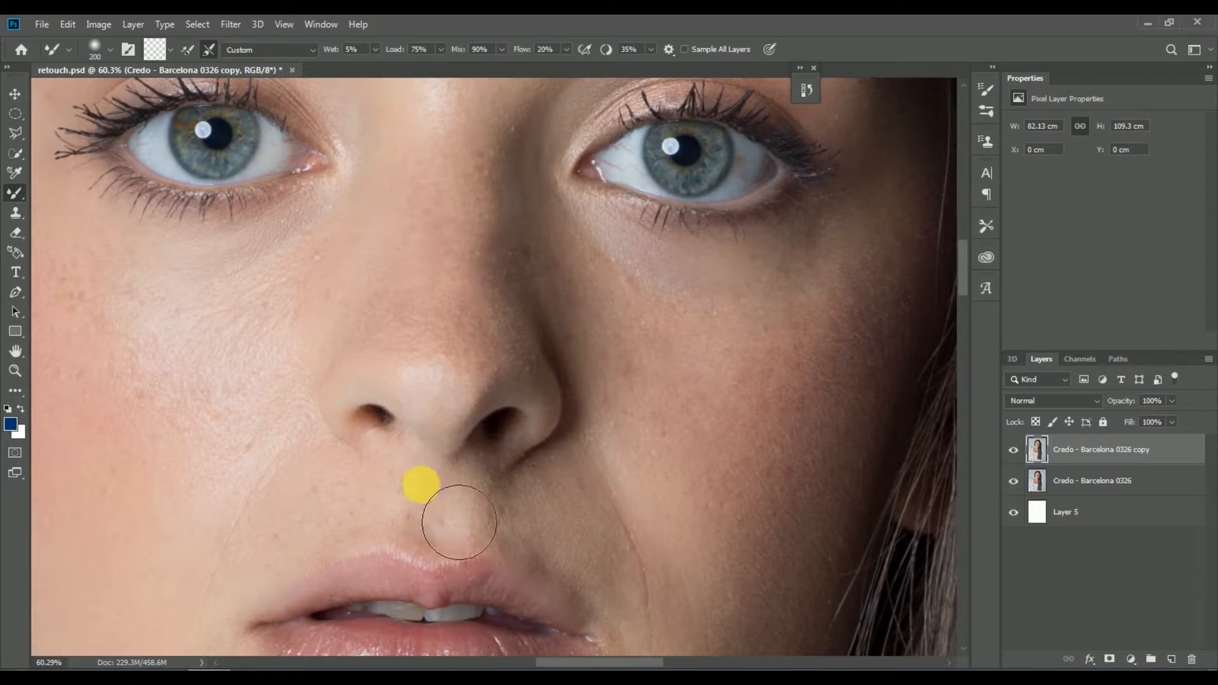
mouse_move(558, 571)
mouse_down()
mouse_move(596, 625)
mouse_move(566, 584)
mouse_up()
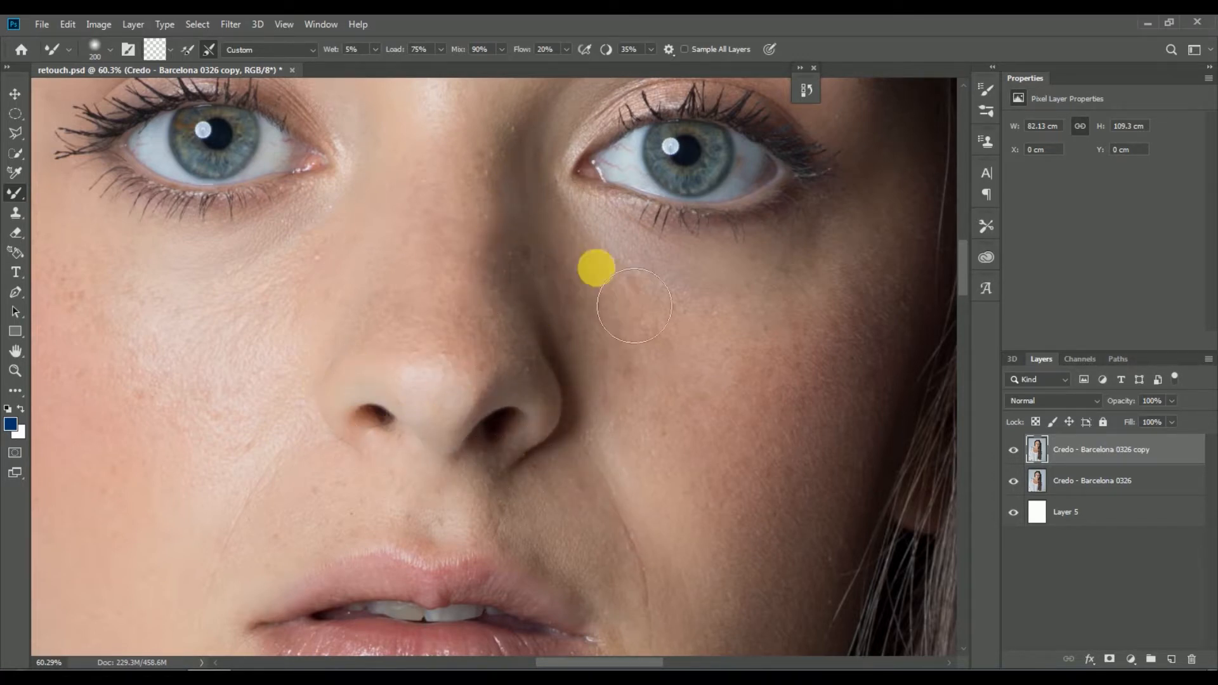
click(568, 293)
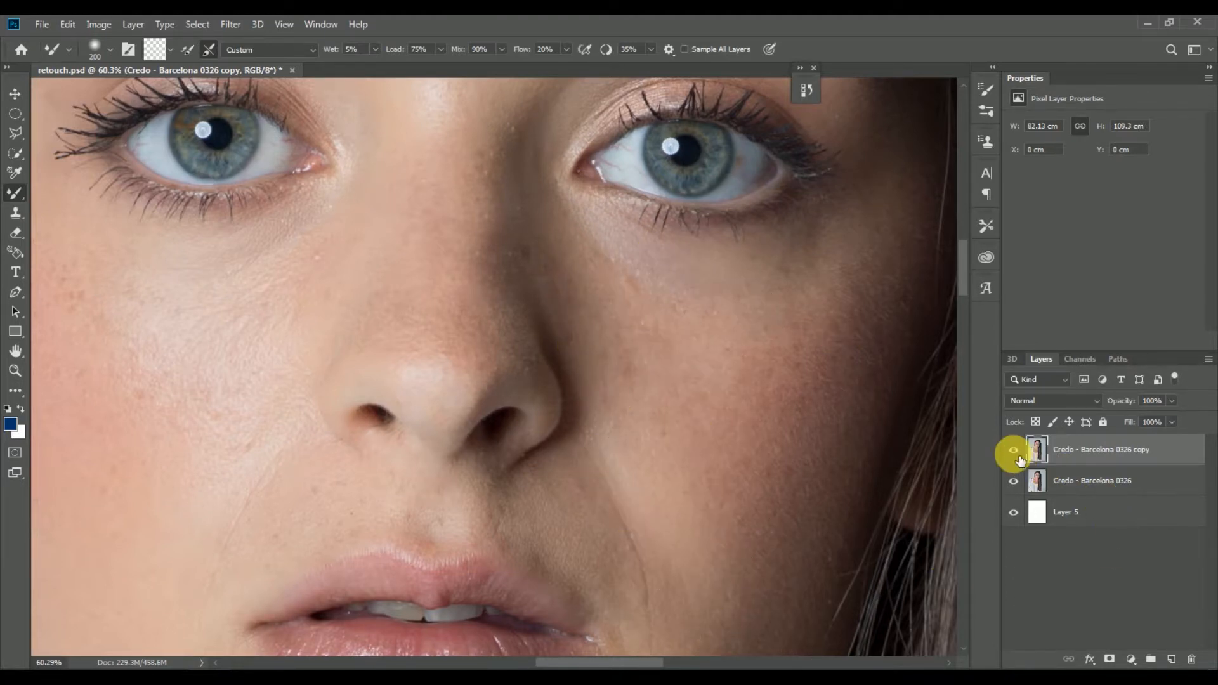
Inspect the smoothed skin around the eyes, brows, nose and cheeks on the portrait copy
key(ctrl+minus)
key(ctrl+minus)
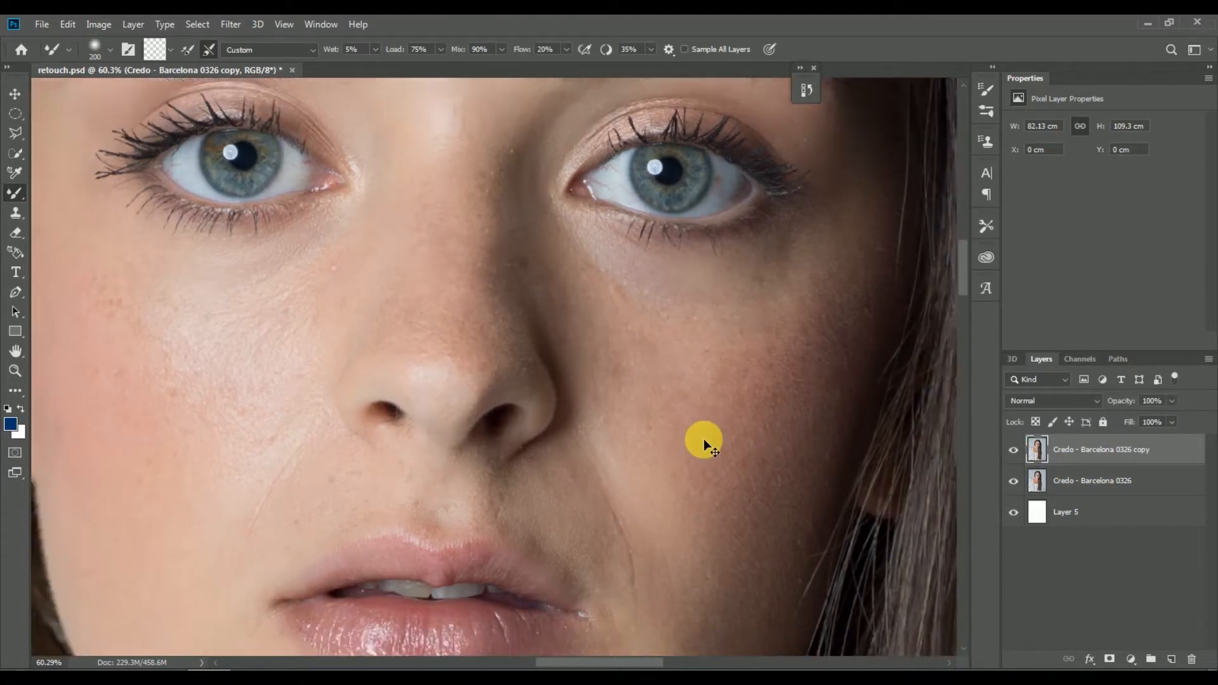
key(ctrl+plus)
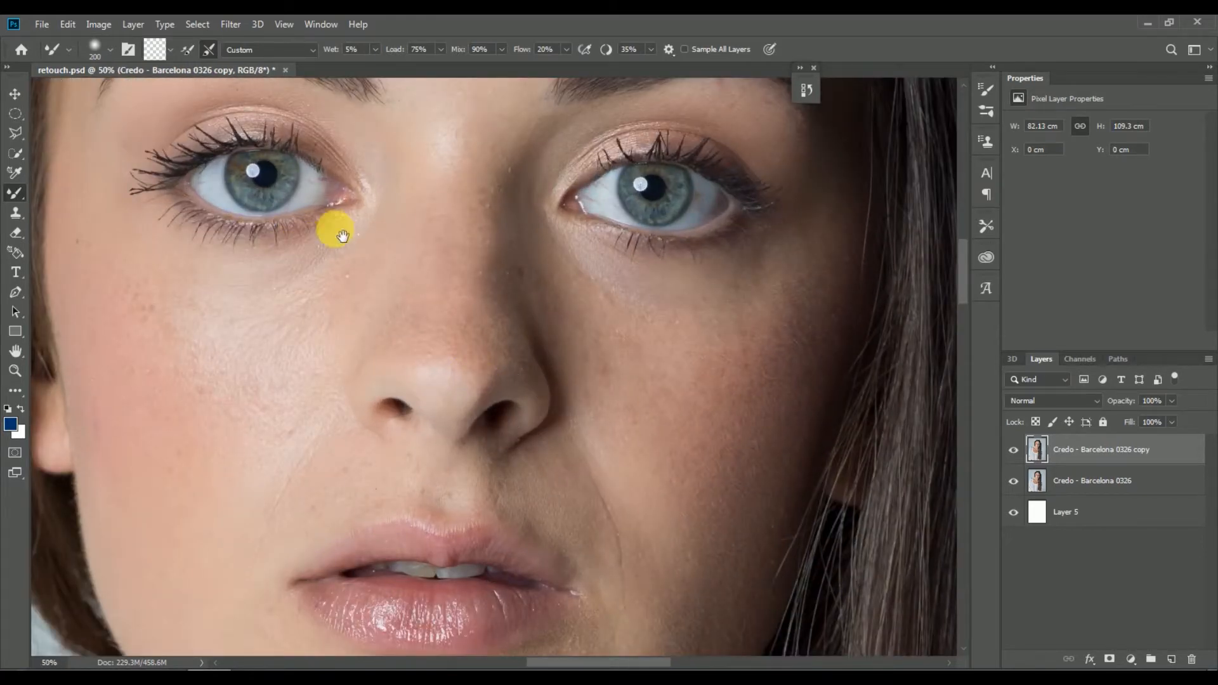
drag(334, 235, 382, 406)
scroll(659, 286, up, 2)
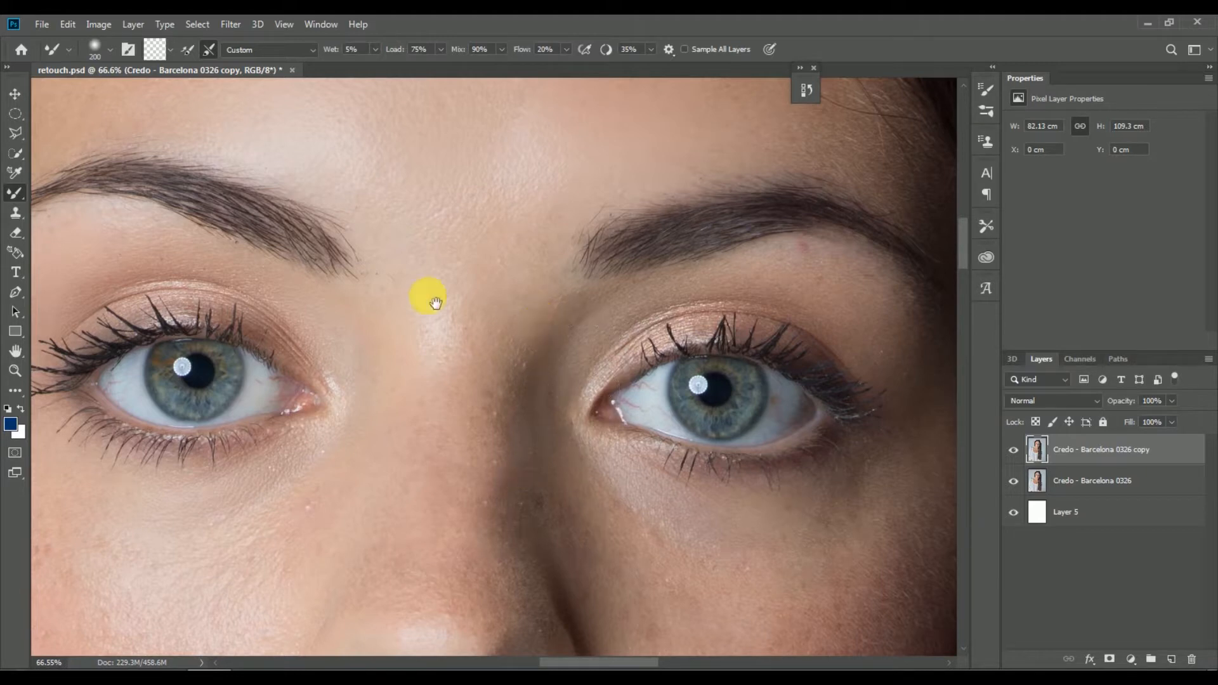
drag(436, 303, 364, 137)
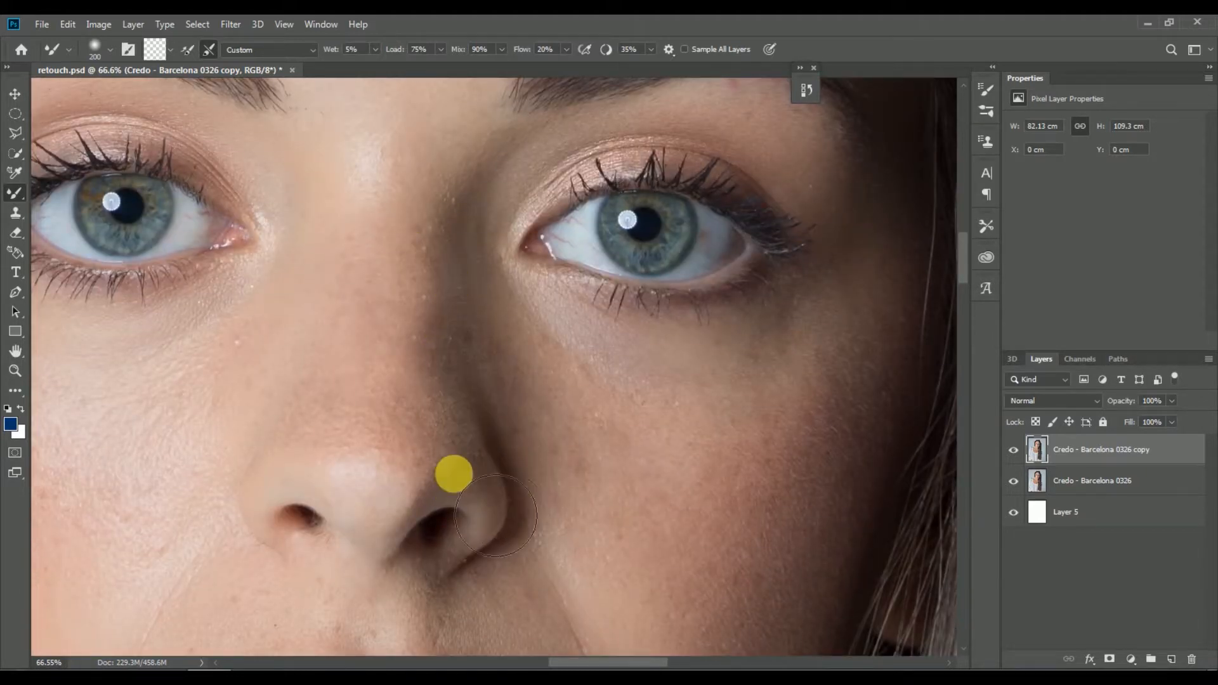
scroll(481, 330, up, 1)
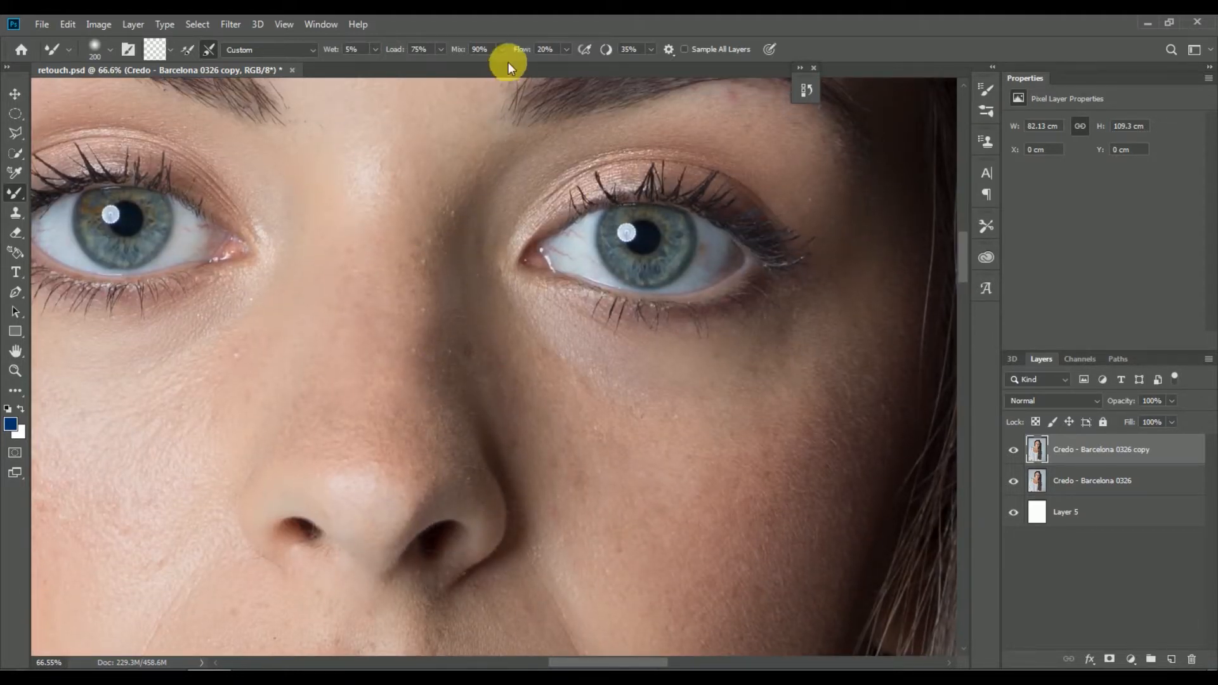
Smooth the shaded side and tip of the nose with the Mixer Brush at 39% flow
mouse_move(470, 383)
mouse_down()
mouse_move(506, 389)
mouse_move(528, 350)
mouse_move(502, 396)
mouse_up()
mouse_move(486, 489)
mouse_down()
mouse_move(431, 356)
mouse_move(431, 278)
mouse_move(430, 420)
mouse_move(471, 479)
mouse_move(466, 523)
mouse_move(499, 516)
mouse_move(418, 465)
mouse_move(347, 503)
mouse_move(314, 545)
mouse_move(373, 470)
mouse_move(344, 449)
mouse_move(342, 476)
mouse_move(377, 395)
mouse_move(339, 515)
mouse_move(389, 359)
mouse_move(375, 446)
mouse_up()
drag(381, 381, 402, 454)
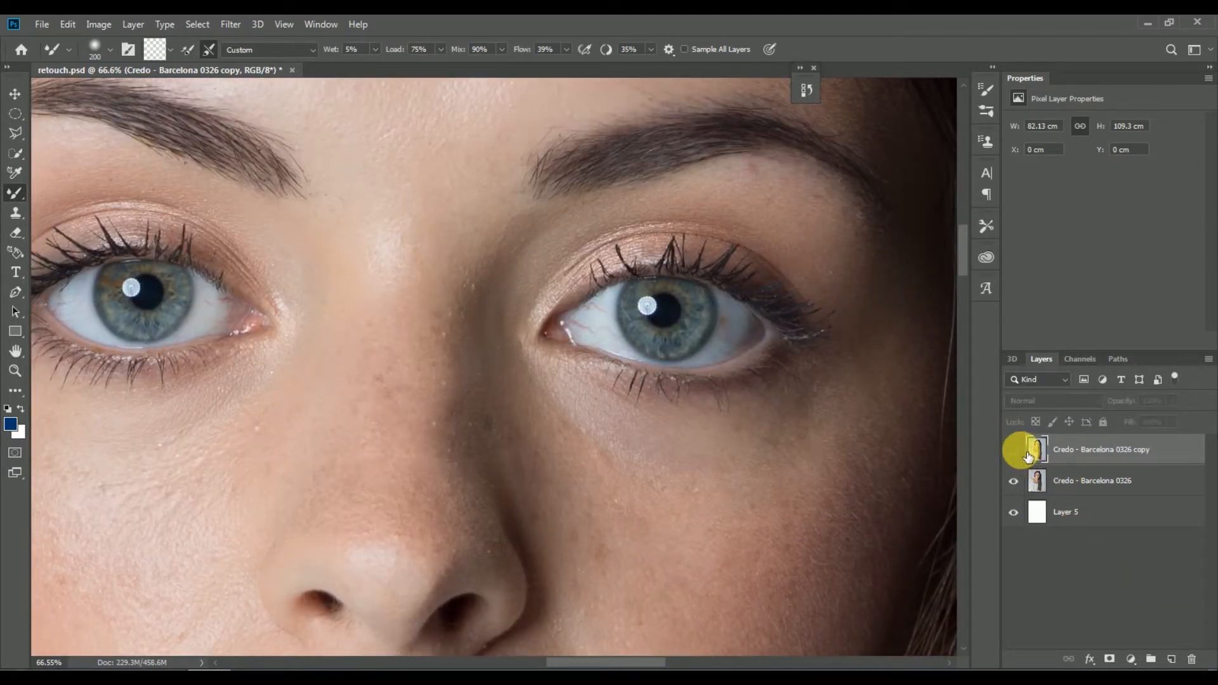
Smooth the skin between the image-right eyebrow and eyelid with the Mixer Brush at size 150
drag(503, 341, 453, 320)
drag(554, 237, 379, 510)
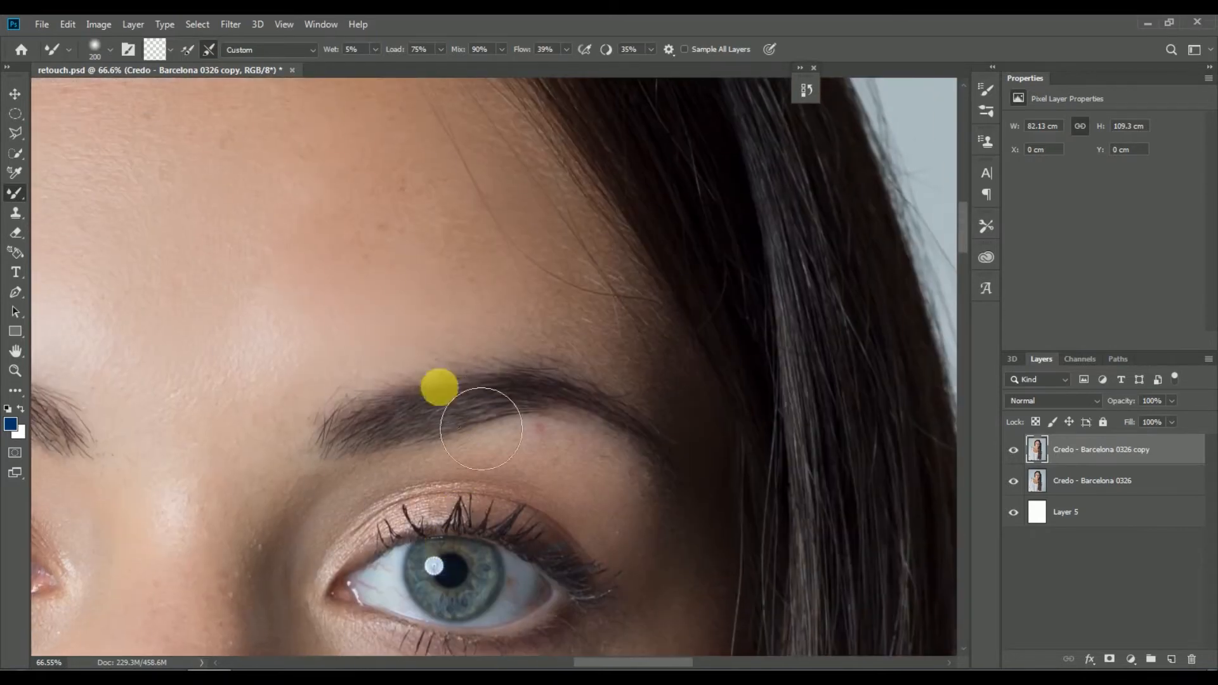
mouse_move(379, 394)
mouse_down()
mouse_move(402, 322)
mouse_move(396, 224)
mouse_up()
key(bracketleft)
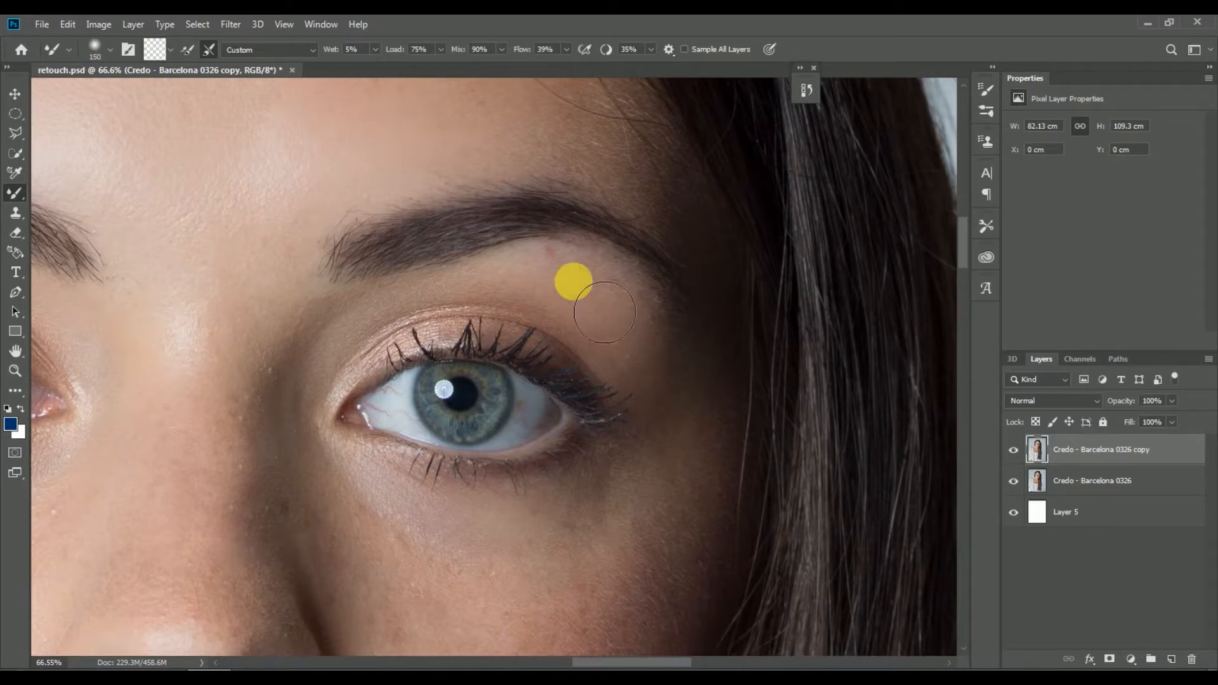
drag(468, 289, 444, 290)
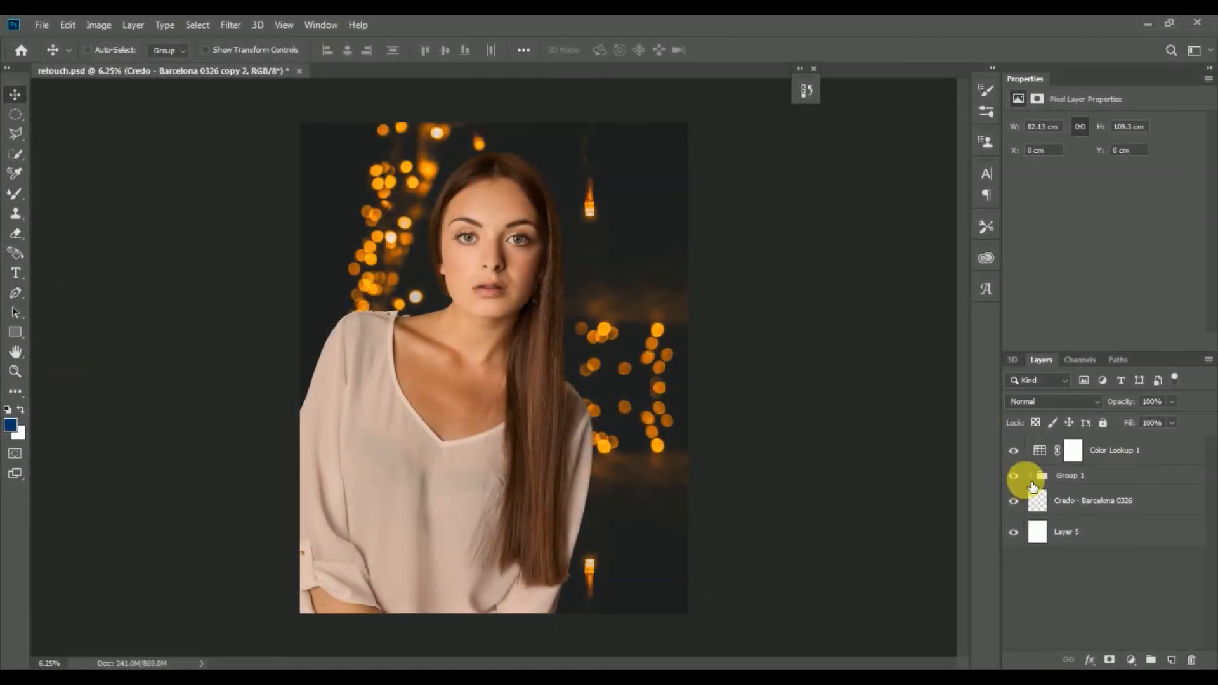
Expand Group 1 and toggle the masked portrait layer's visibility to compare the retouched face up close
click(1031, 477)
scroll(1142, 515, down, 3)
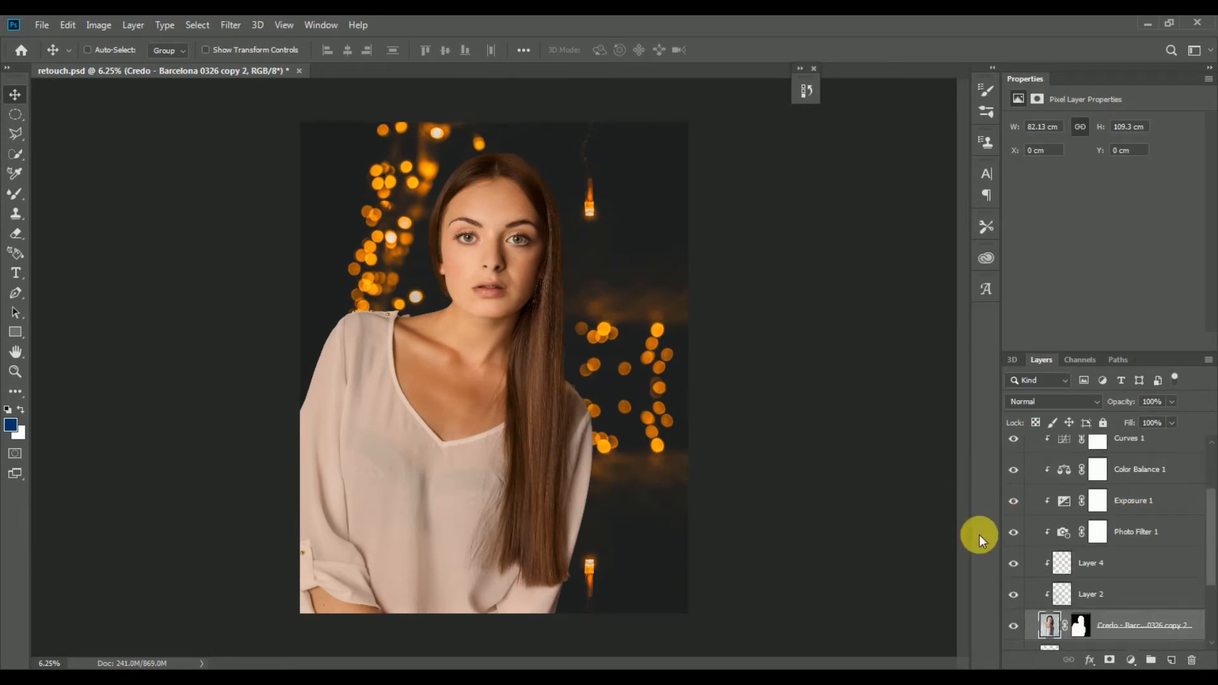
key(z)
drag(511, 217, 682, 448)
key(v)
click(1013, 625)
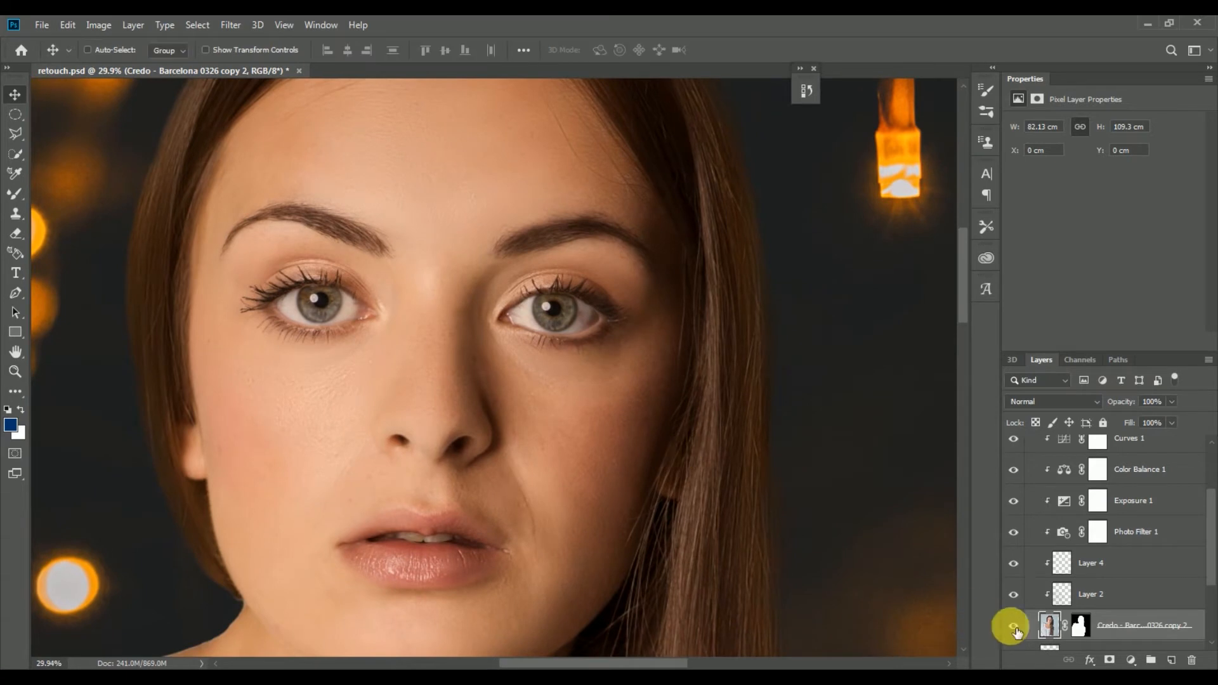
click(1013, 627)
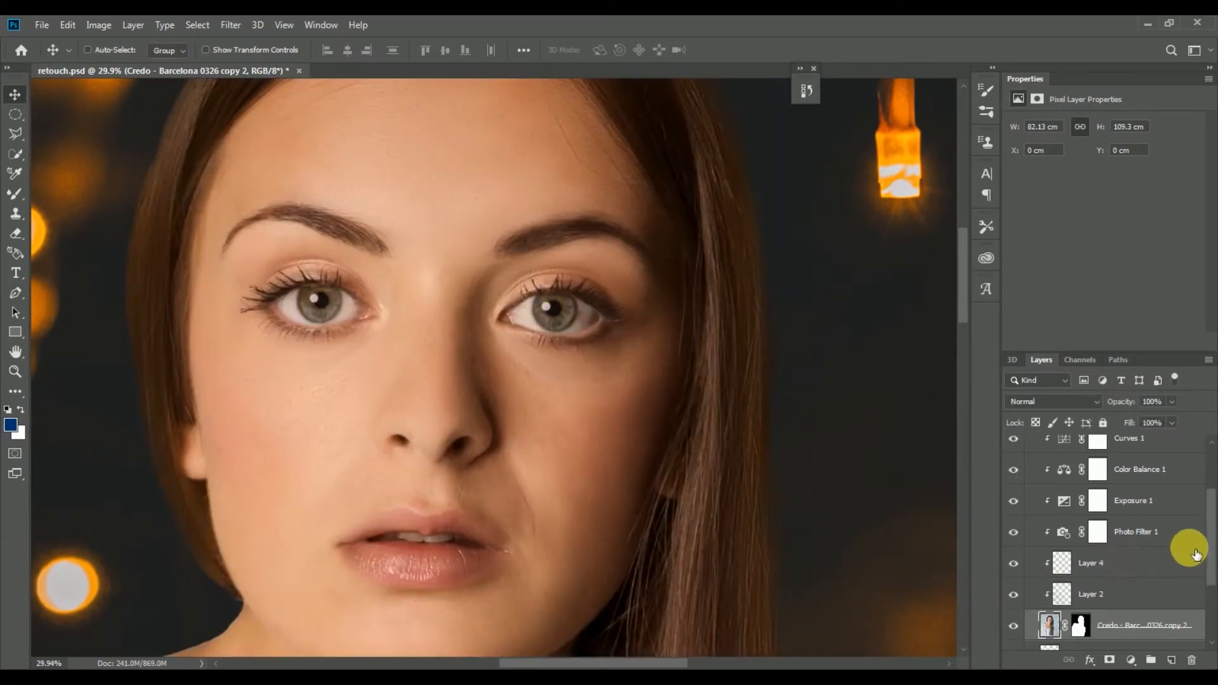
Hide Layer 1 and Layer 1 copy, and toggle the masked portrait layer to examine the cutout without its bokeh background
scroll(1196, 555, down, 1)
drag(1211, 558, 1216, 616)
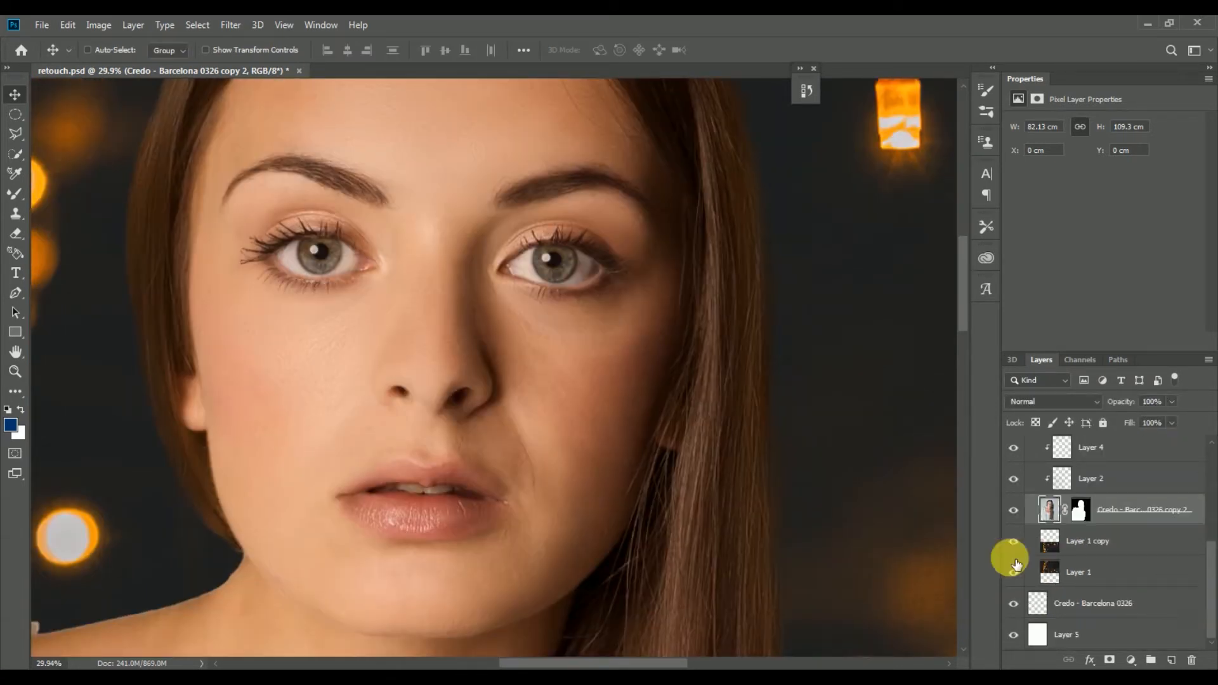
key(z)
drag(770, 445, 805, 492)
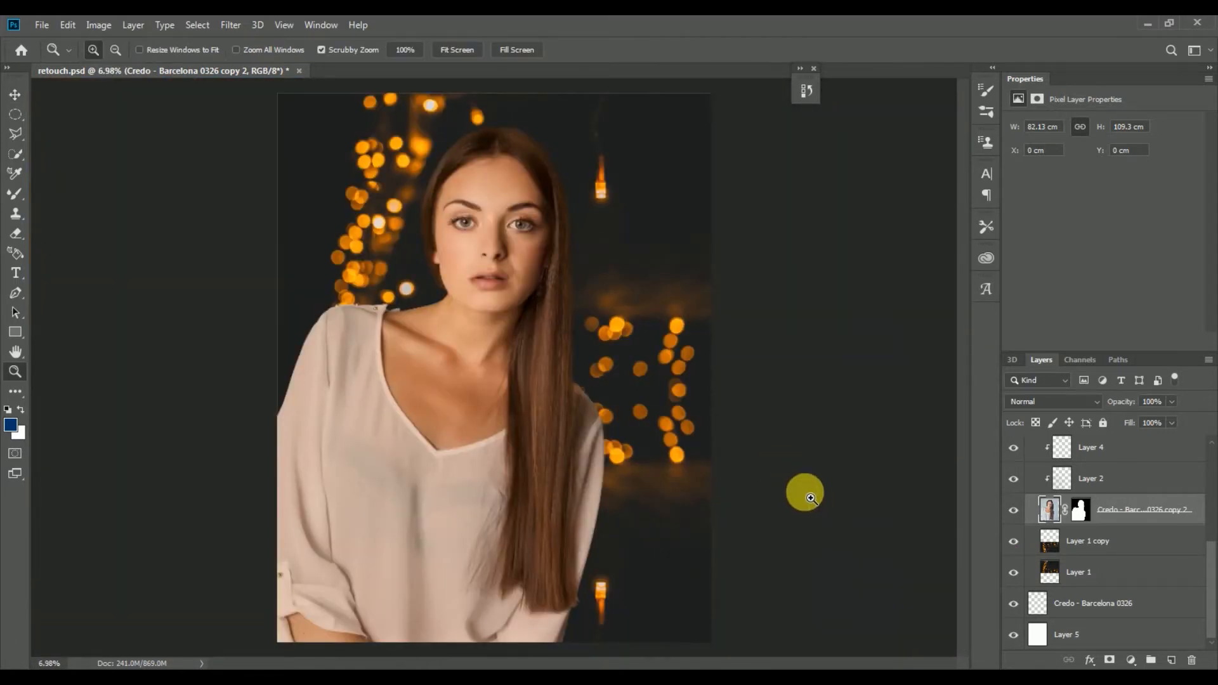
drag(630, 411, 774, 476)
key(v)
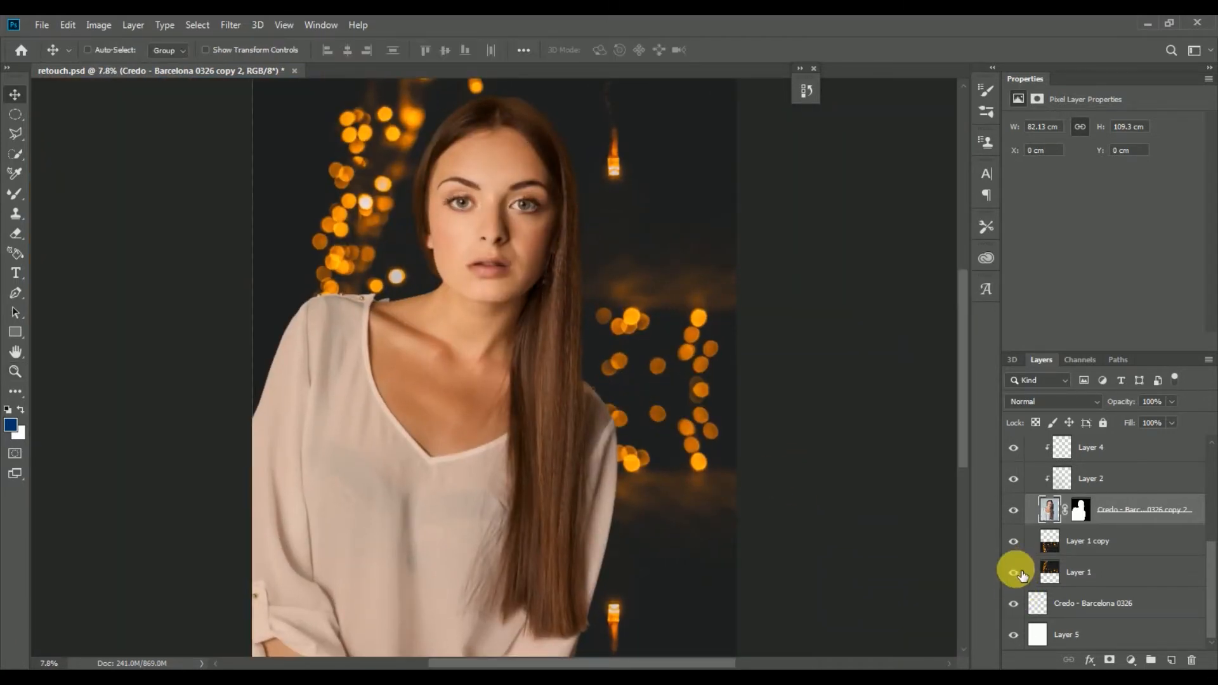
click(1013, 573)
click(1014, 543)
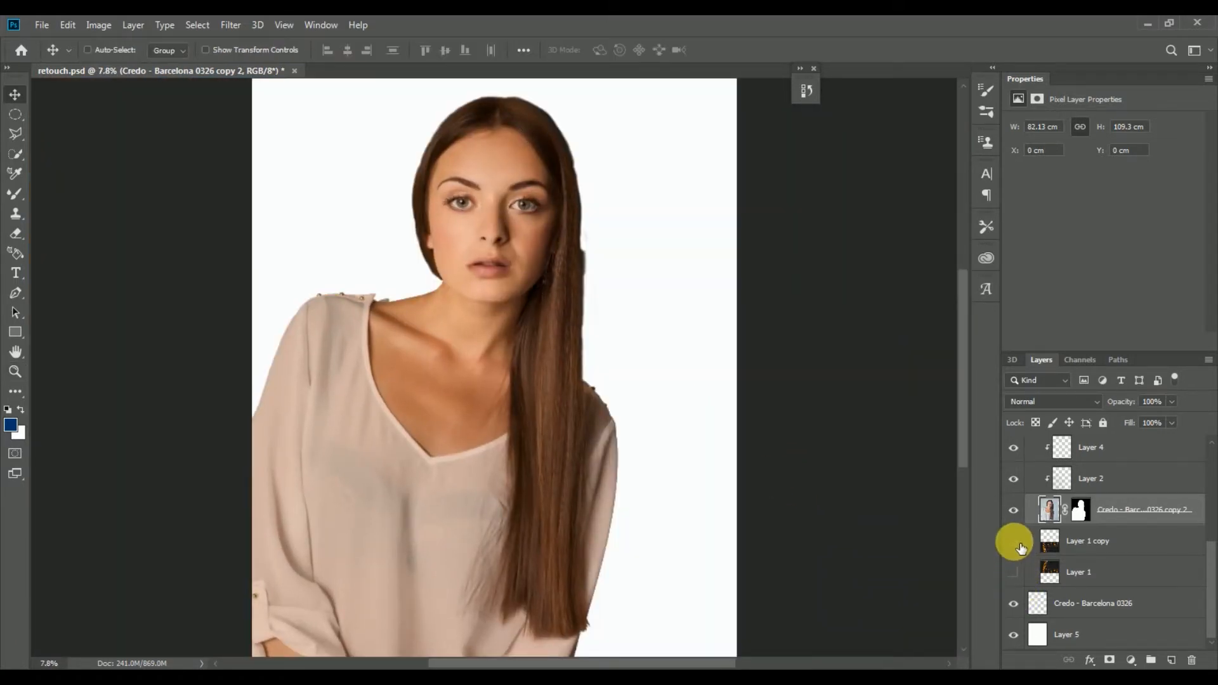
click(1013, 510)
click(1014, 511)
Disable and re-enable the portrait's layer mask to compare the cutout, and show Layer 1 and Layer 1 copy again
click(1082, 511)
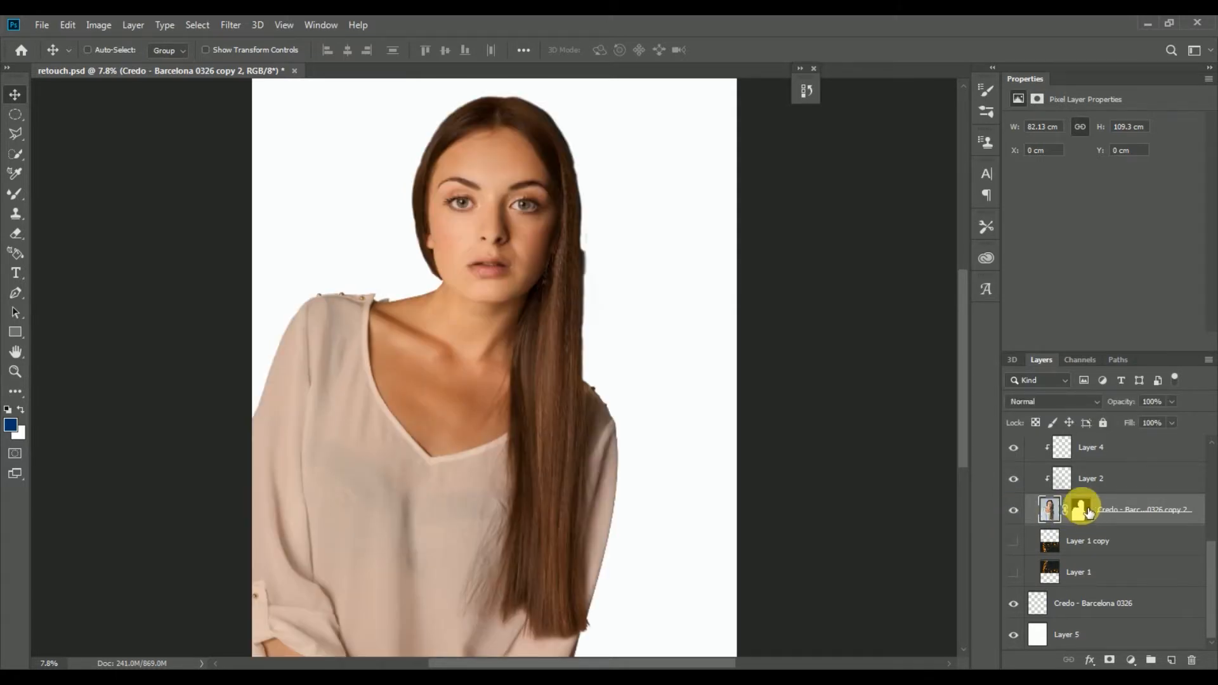
right_click(1089, 512)
click(1089, 516)
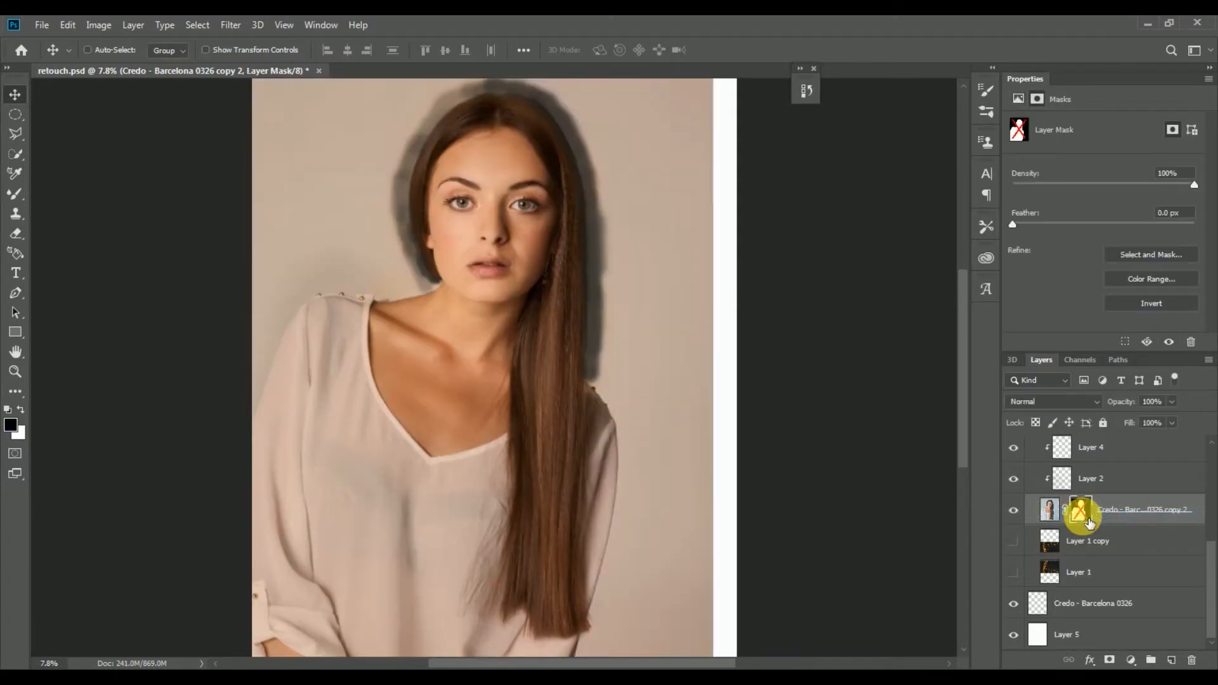
right_click(1089, 513)
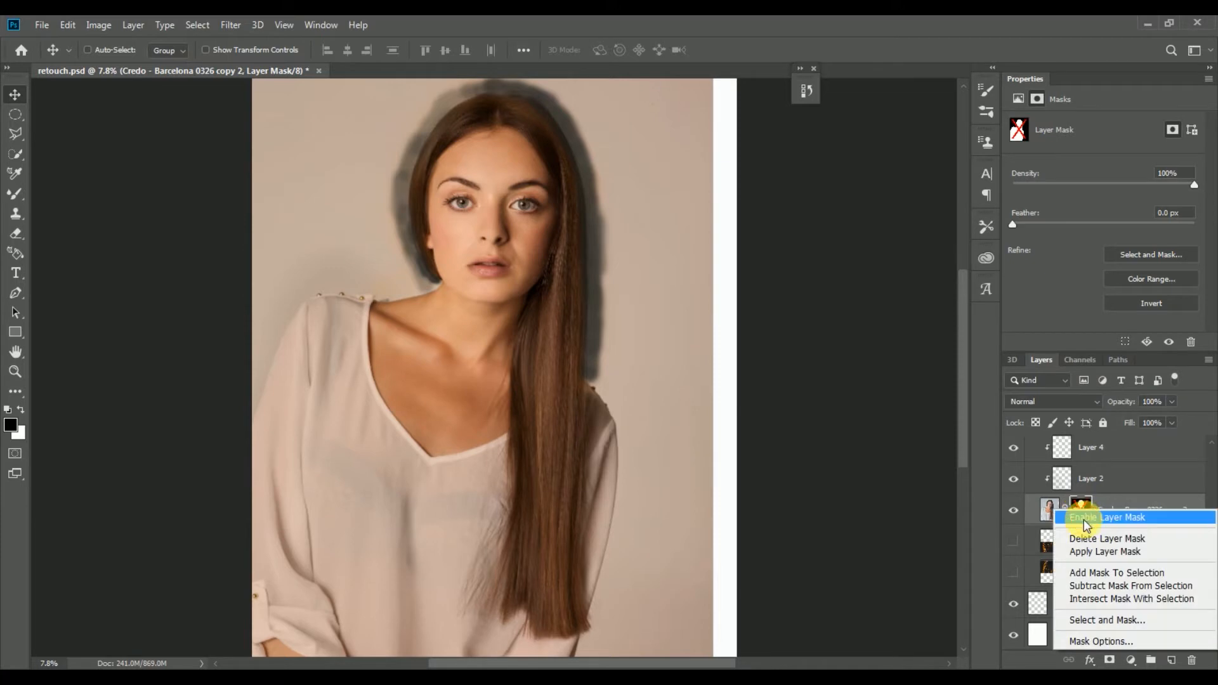
click(1088, 517)
click(1013, 572)
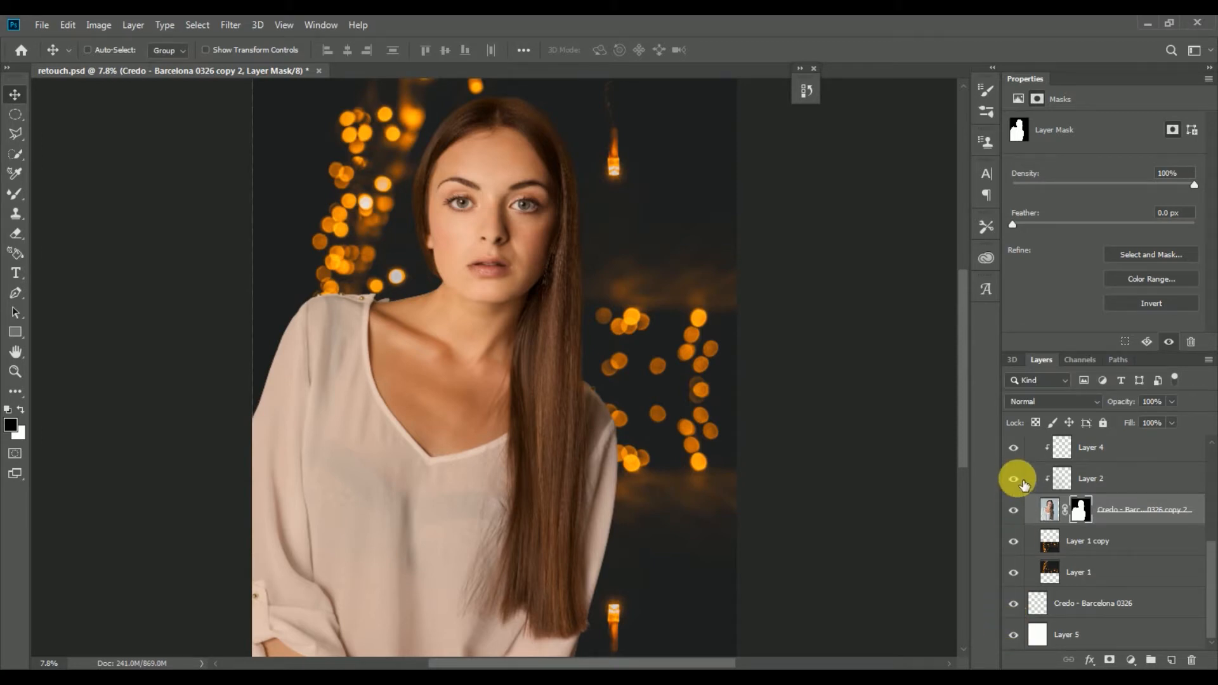
Select the clipped Layer 2 and toggle its visibility to check its effect on the portrait
scroll(1024, 485, up, 1)
key(z)
drag(622, 155, 687, 299)
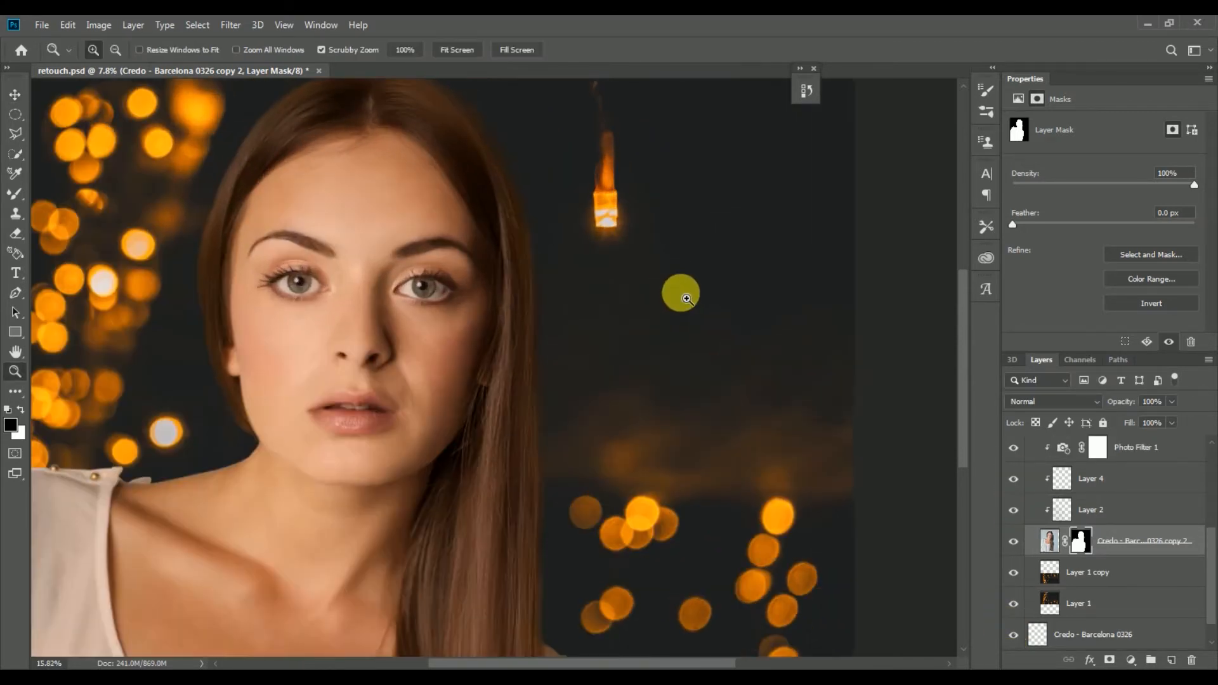
key(v)
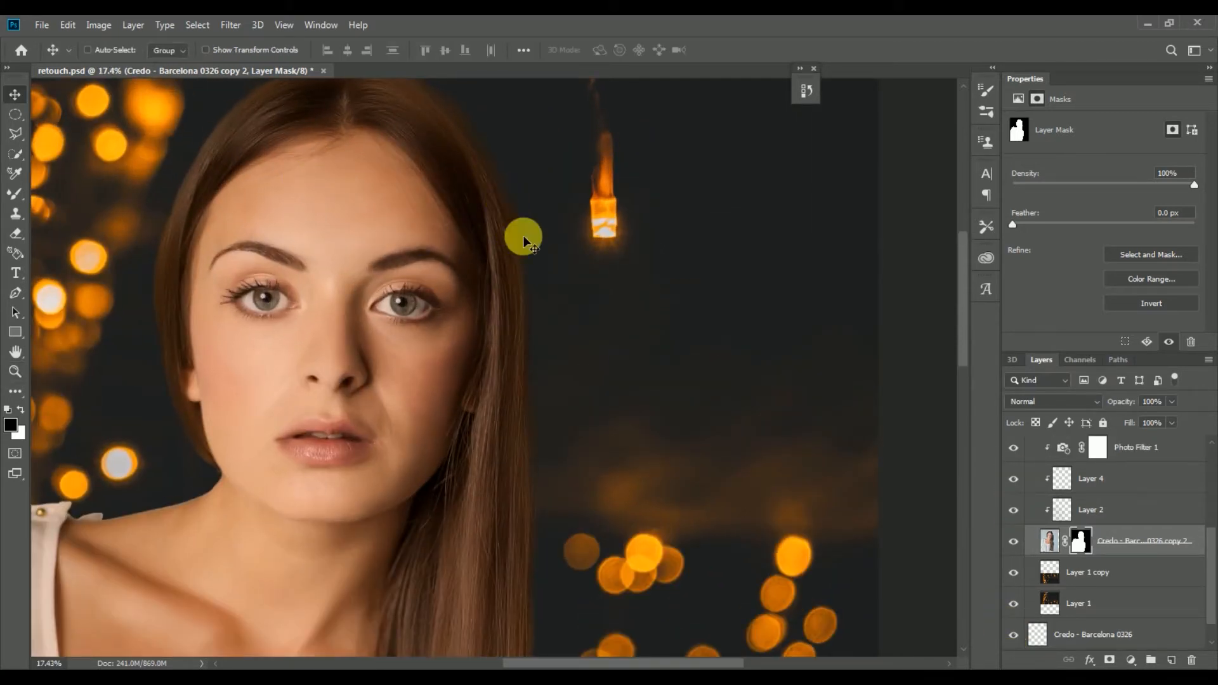
click(1102, 513)
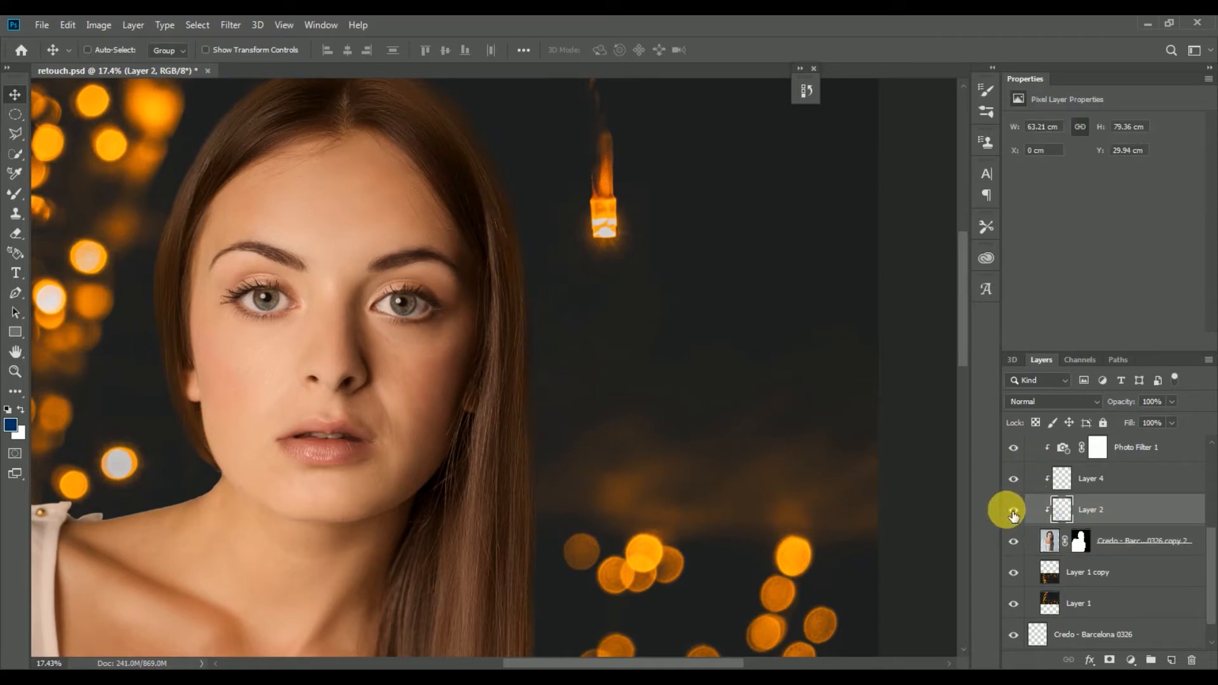
click(1013, 510)
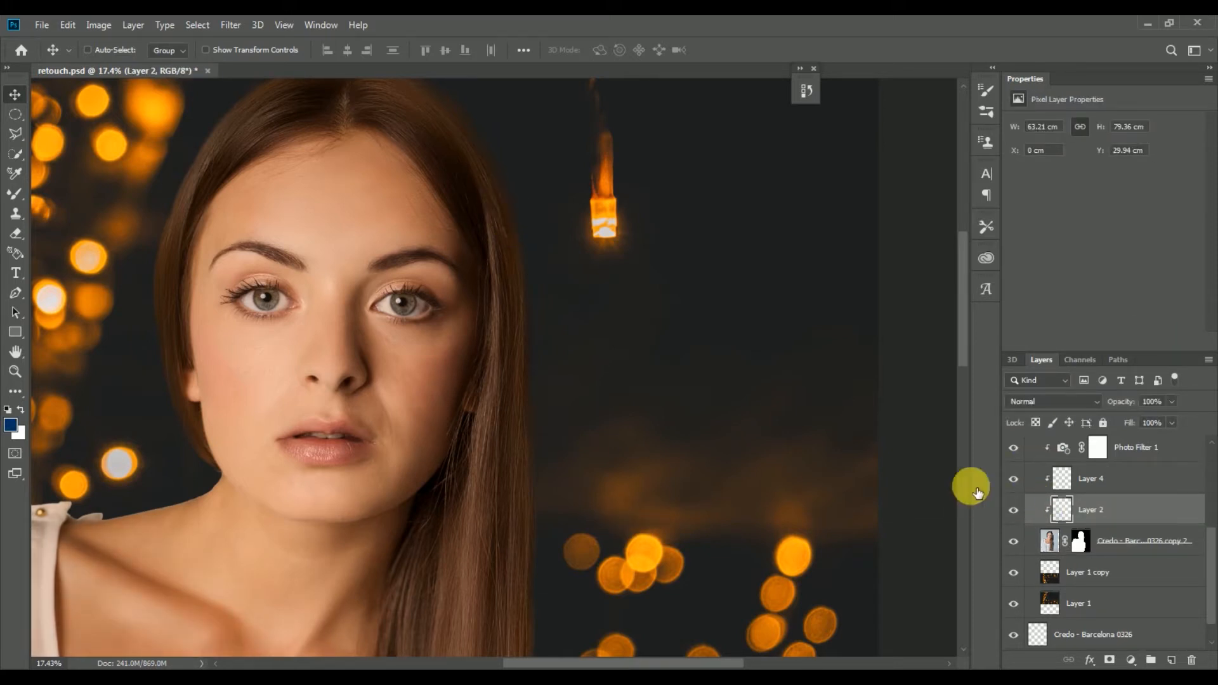
Select Layer 4 and hide and show it to compare the portrait and hair edges
click(1091, 490)
click(1014, 478)
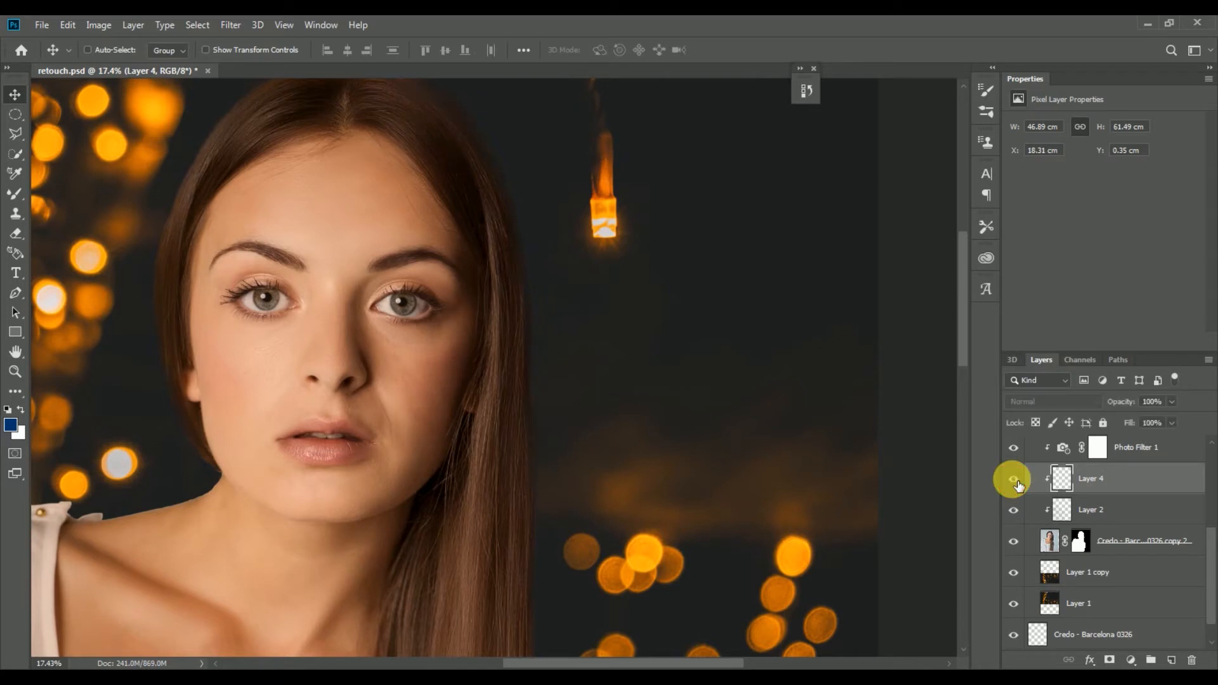
click(1014, 479)
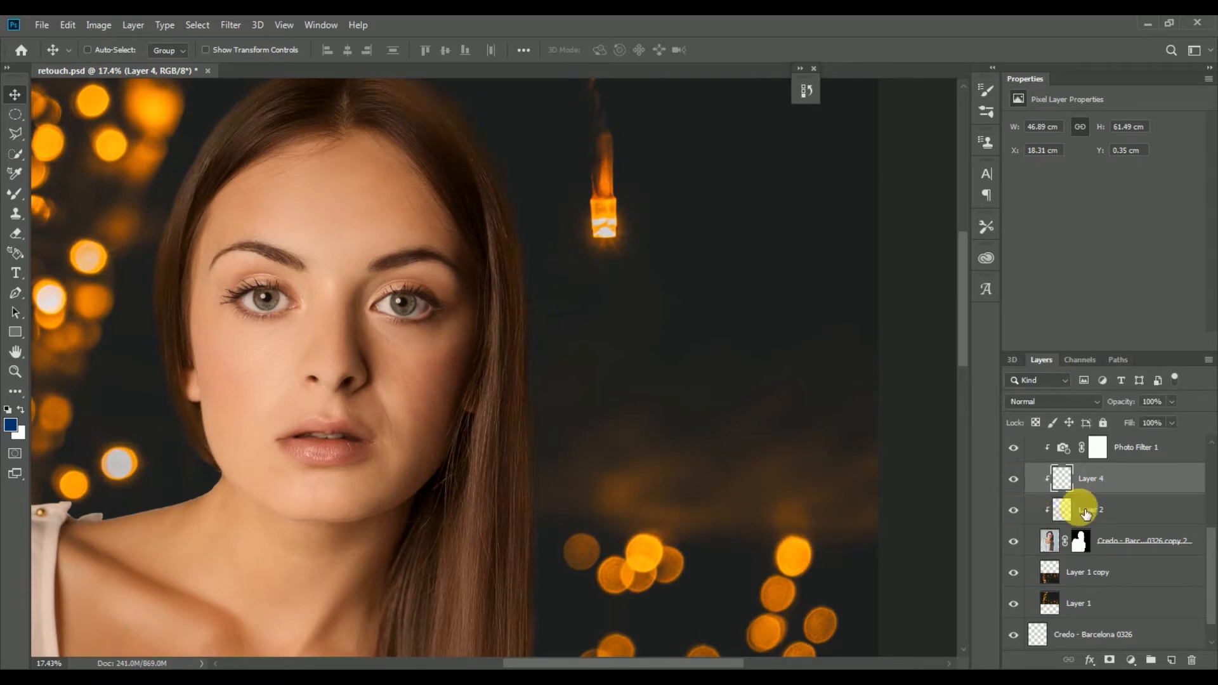
Toggle Layer 2 again while examining the blouse, neck and chest
click(1081, 504)
drag(626, 498, 658, 350)
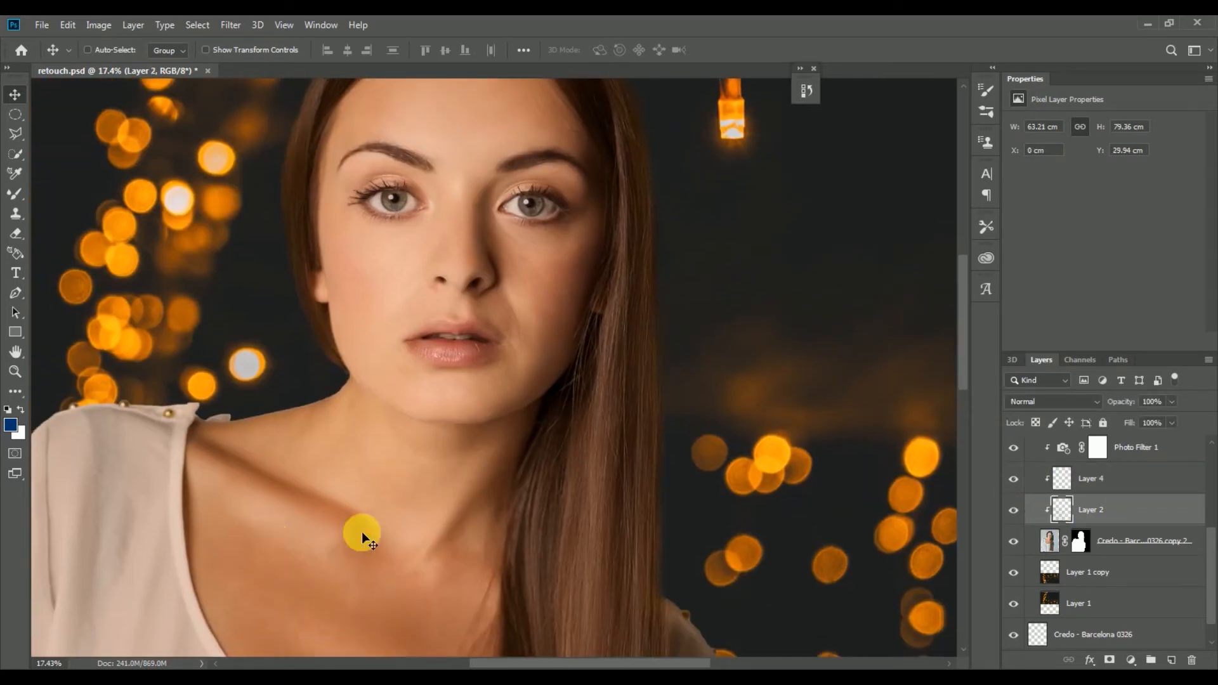
click(1021, 516)
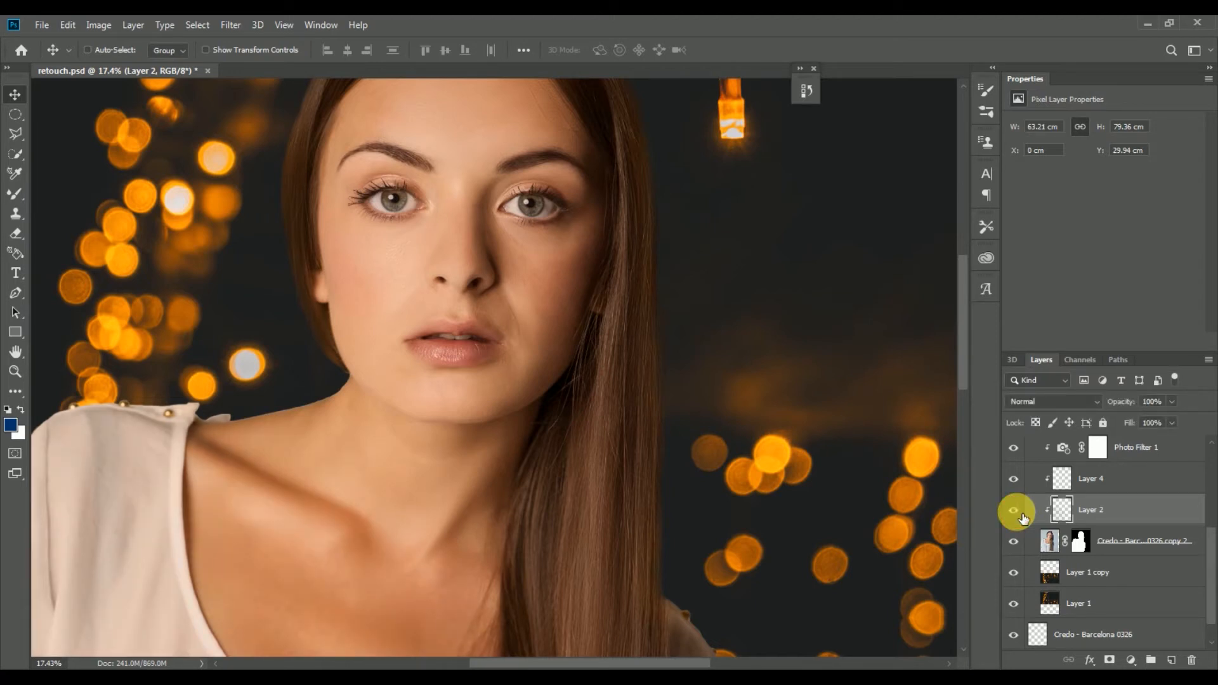
click(1021, 517)
drag(727, 353, 748, 522)
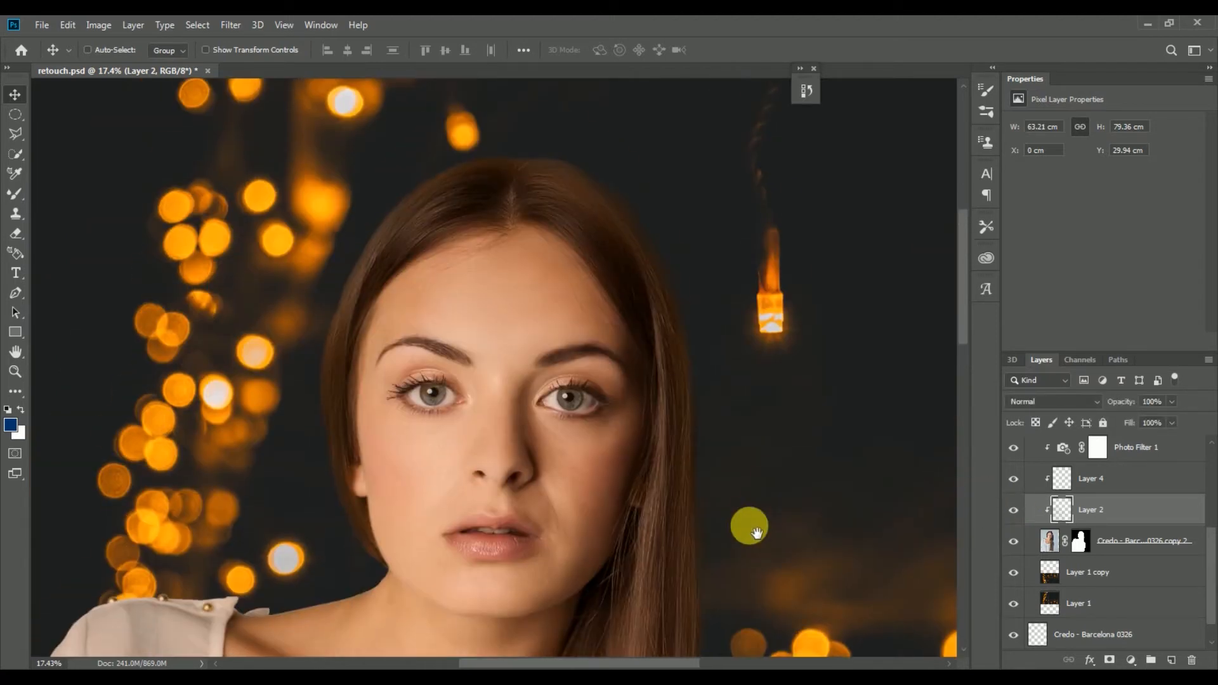
Review the Photo Filter 1 settings and toggle Exposure 1 to compare the portrait's brightness near and from farther away
click(1175, 457)
scroll(1142, 475, up, 2)
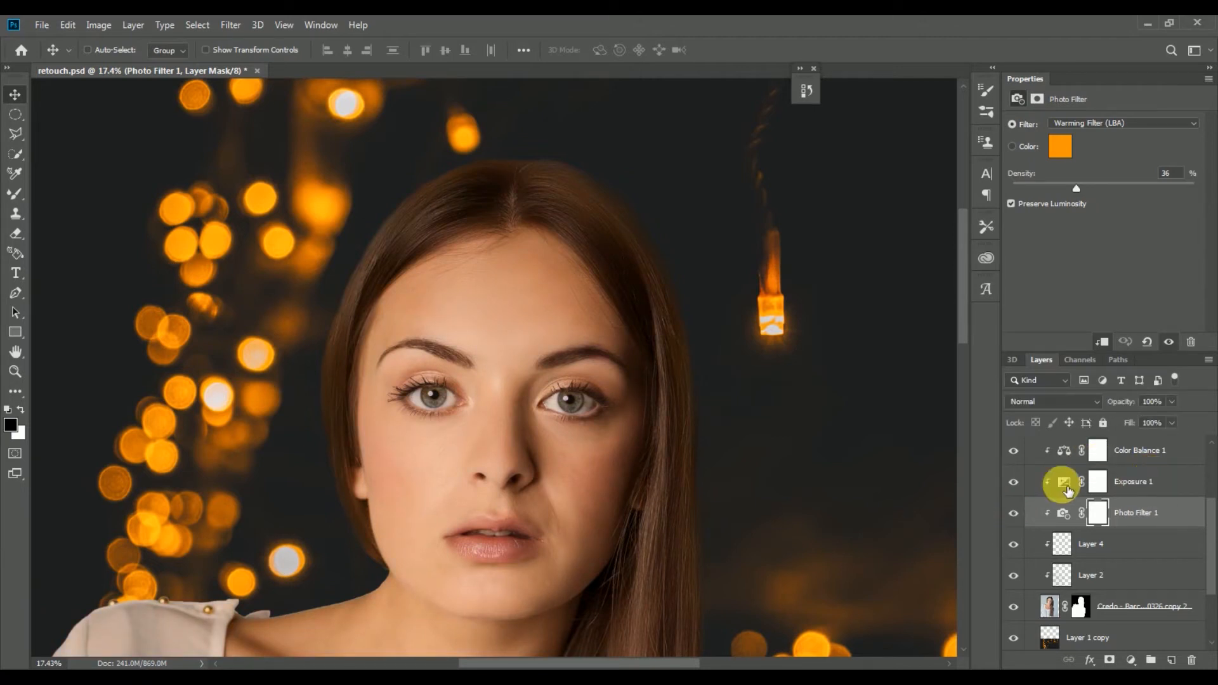
click(1014, 482)
click(1018, 484)
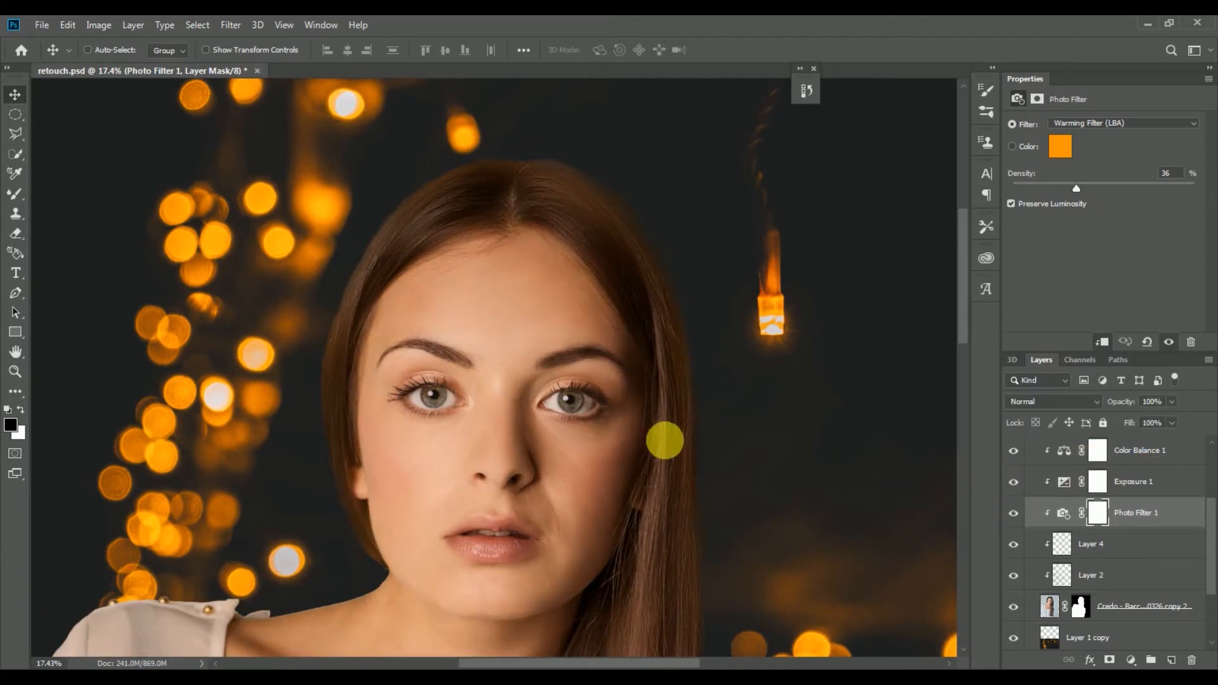
key(z)
drag(666, 435, 600, 436)
drag(623, 382, 583, 300)
drag(648, 342, 657, 361)
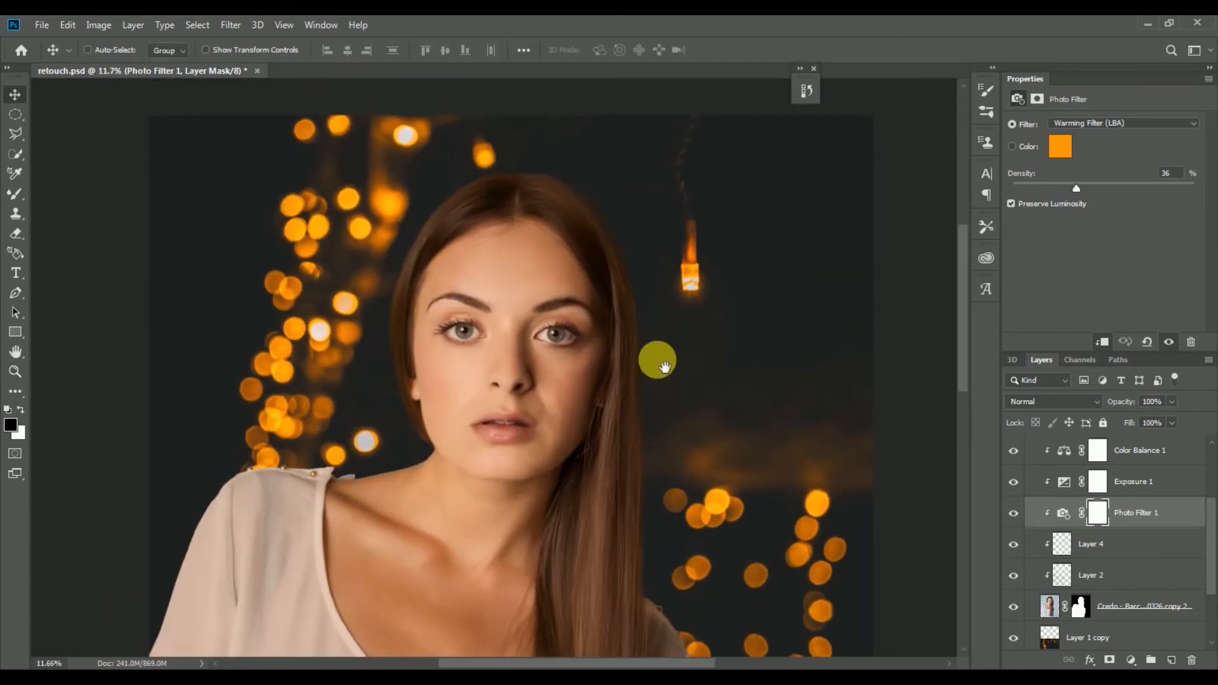
click(1014, 487)
click(1013, 487)
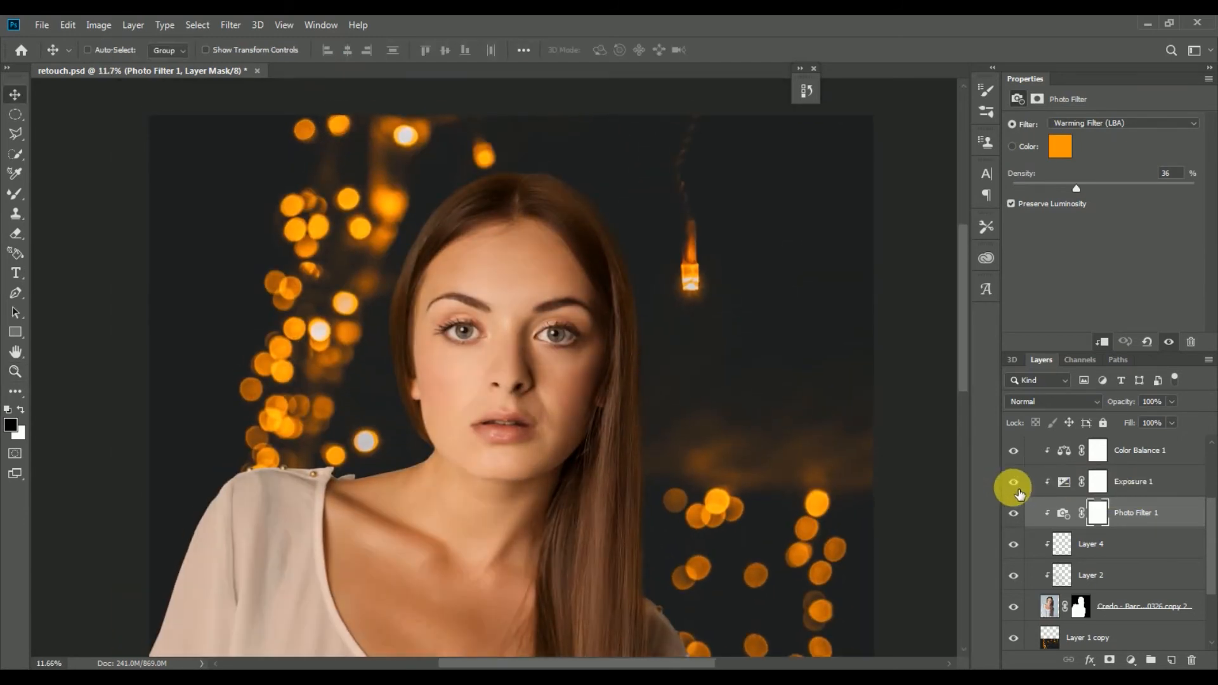
Review Color Balance 1 and Curves 1, toggling each adjustment's visibility to compare its effect on the portrait
click(1145, 450)
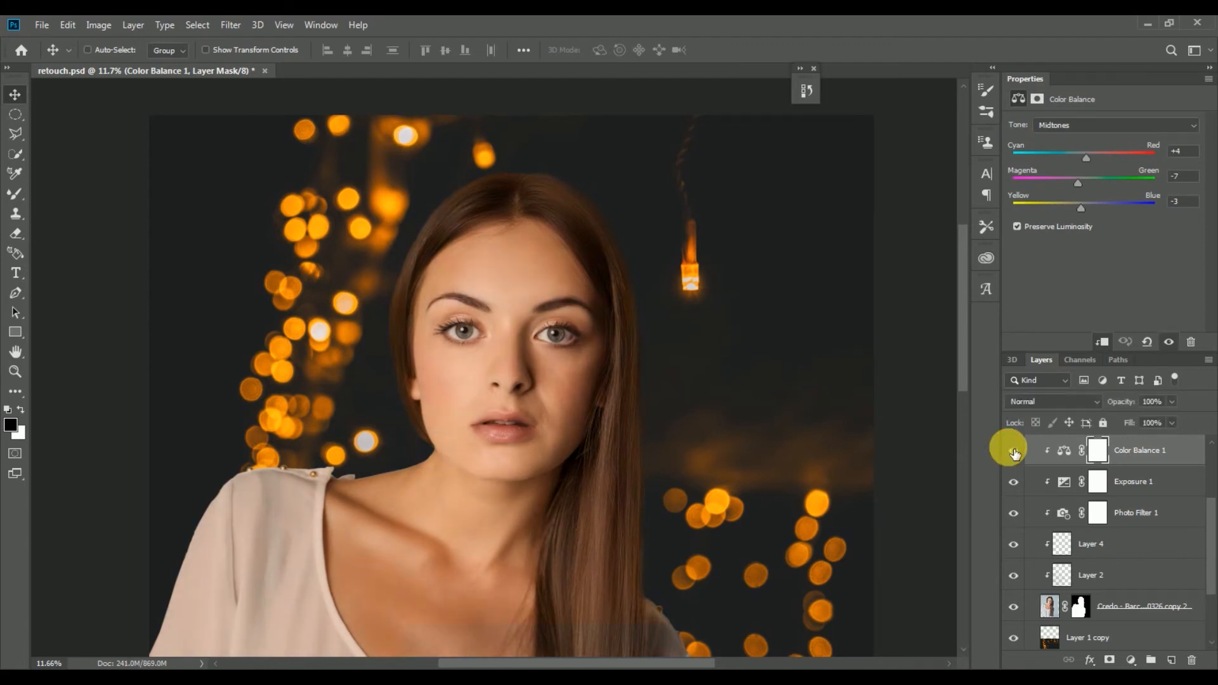
click(1014, 451)
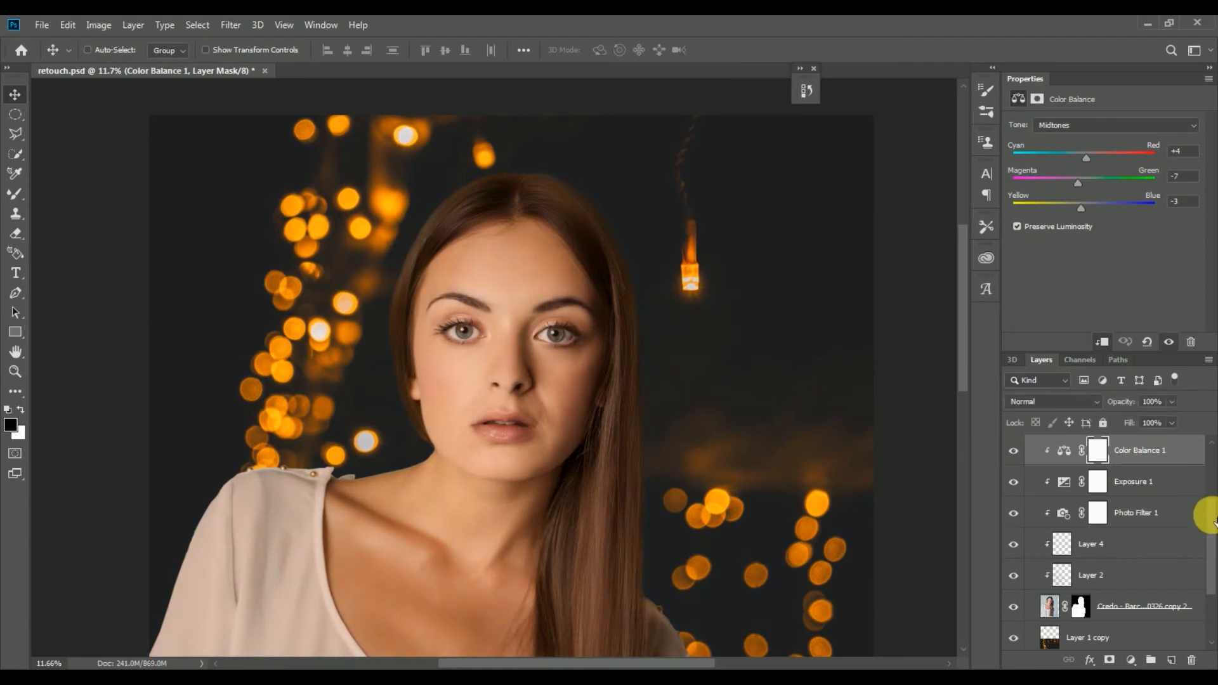
scroll(1209, 507, up, 3)
click(1139, 530)
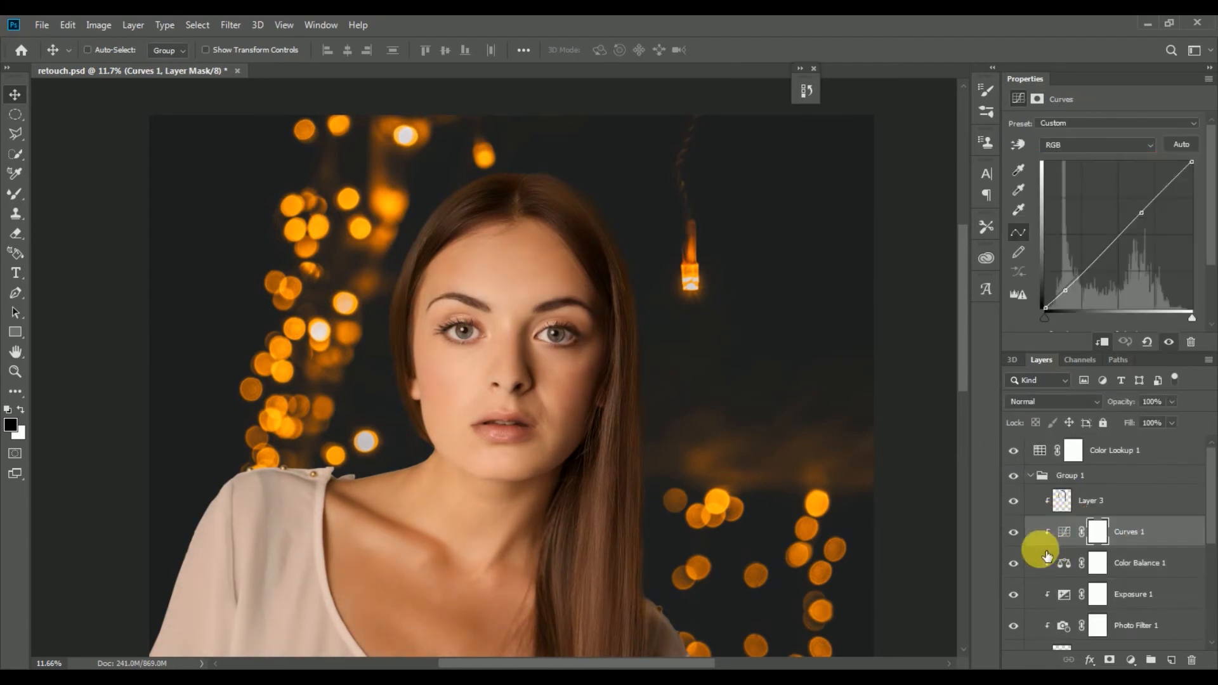
click(1013, 533)
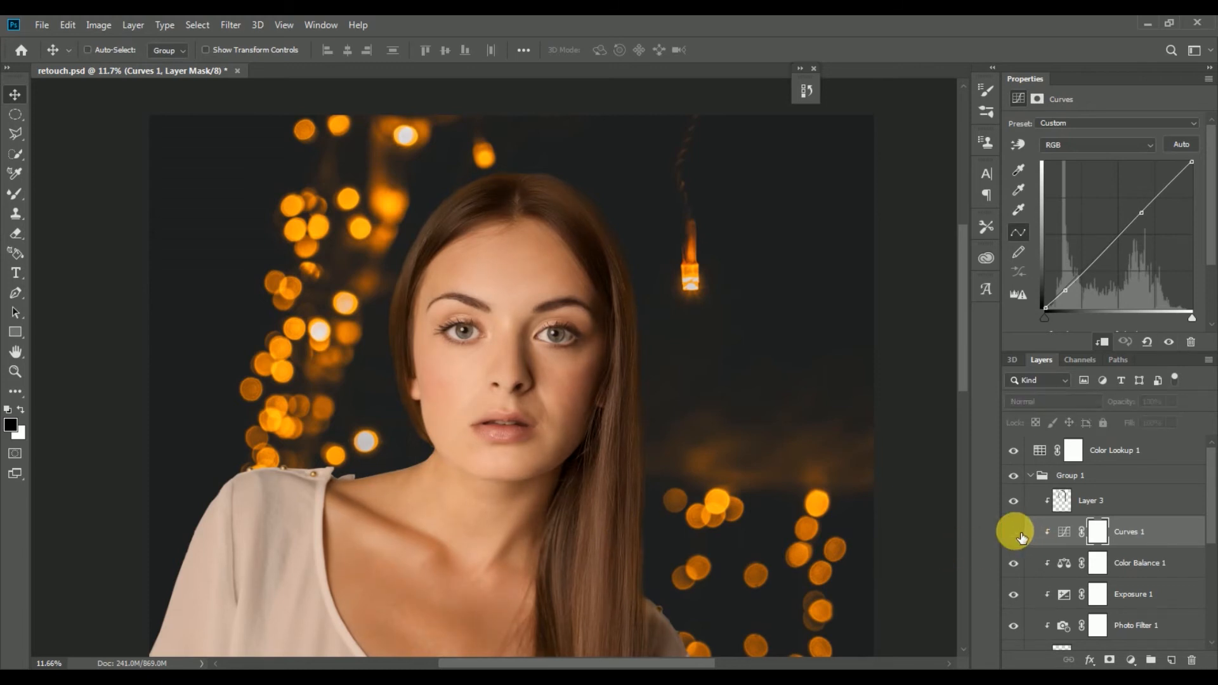
drag(614, 473, 602, 379)
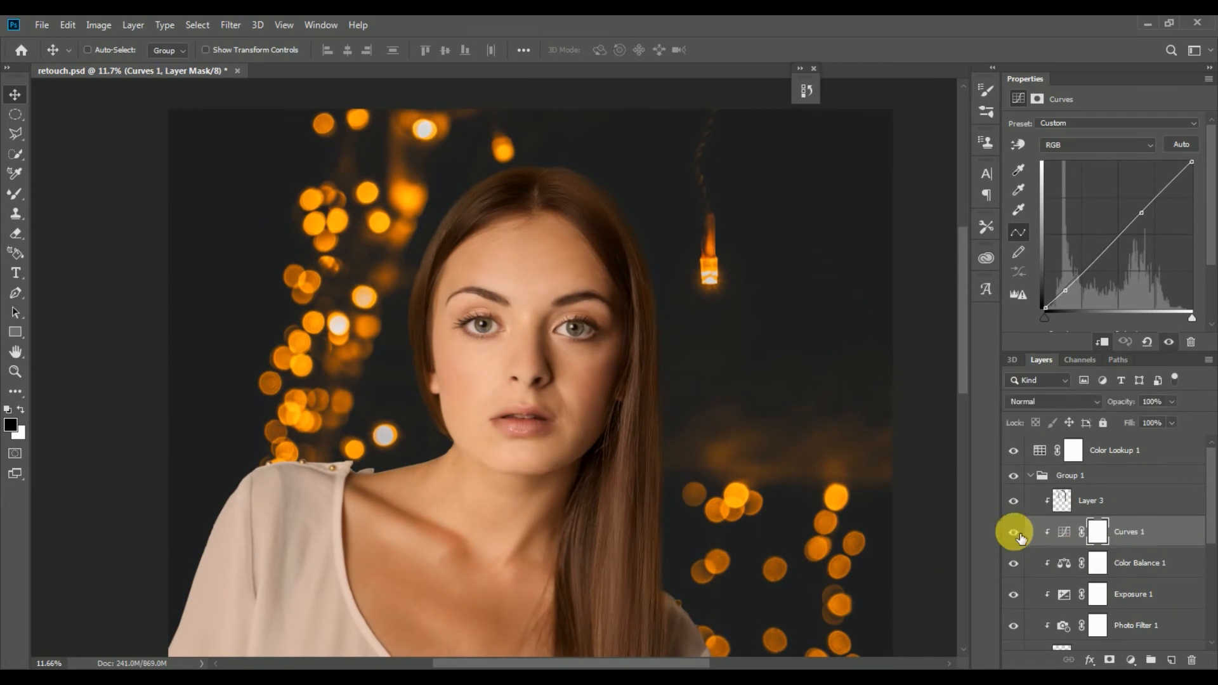
Collapse Group 1 and toggle its visibility to compare the image with and without the composite
click(1135, 477)
click(1032, 477)
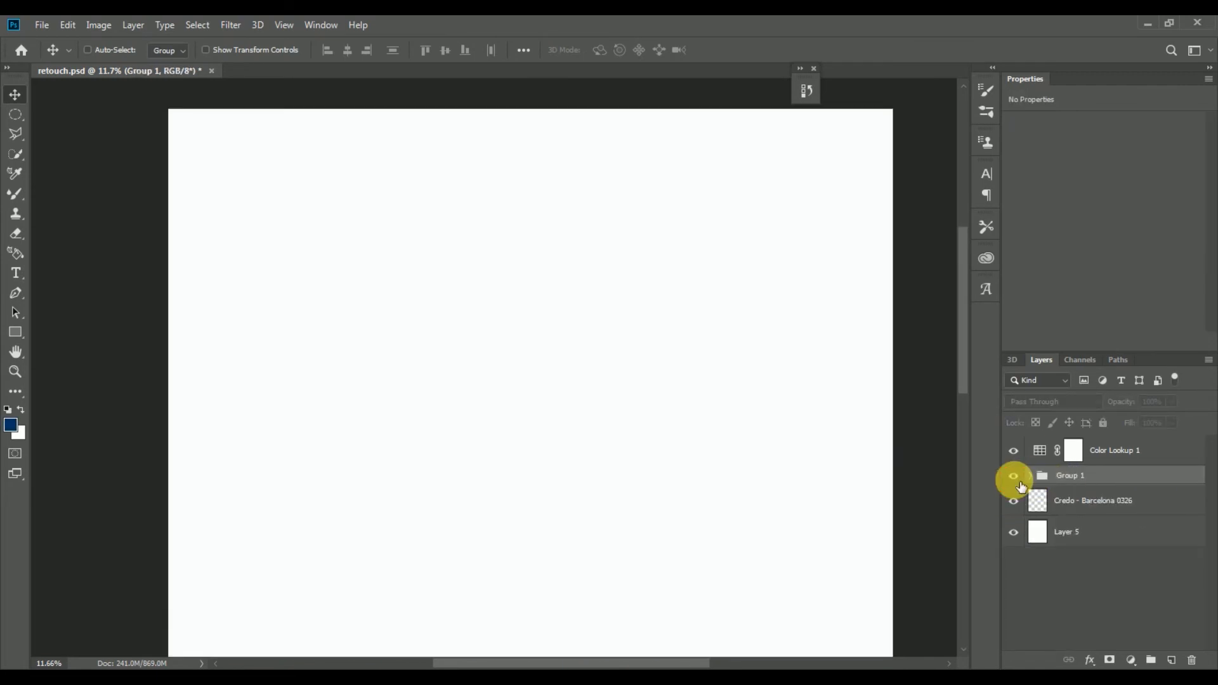
click(1013, 476)
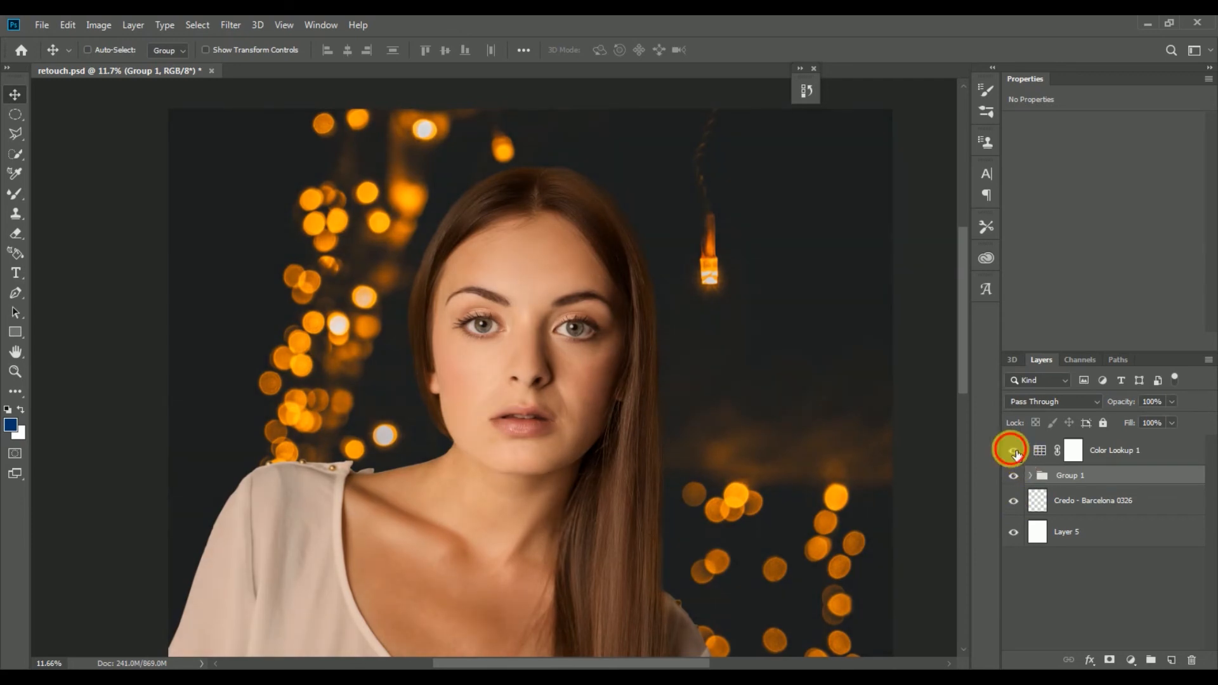
Review the layer stack inside Group 1 and examine the finished portrait's face, neck and shoulders in full-screen view
click(1031, 477)
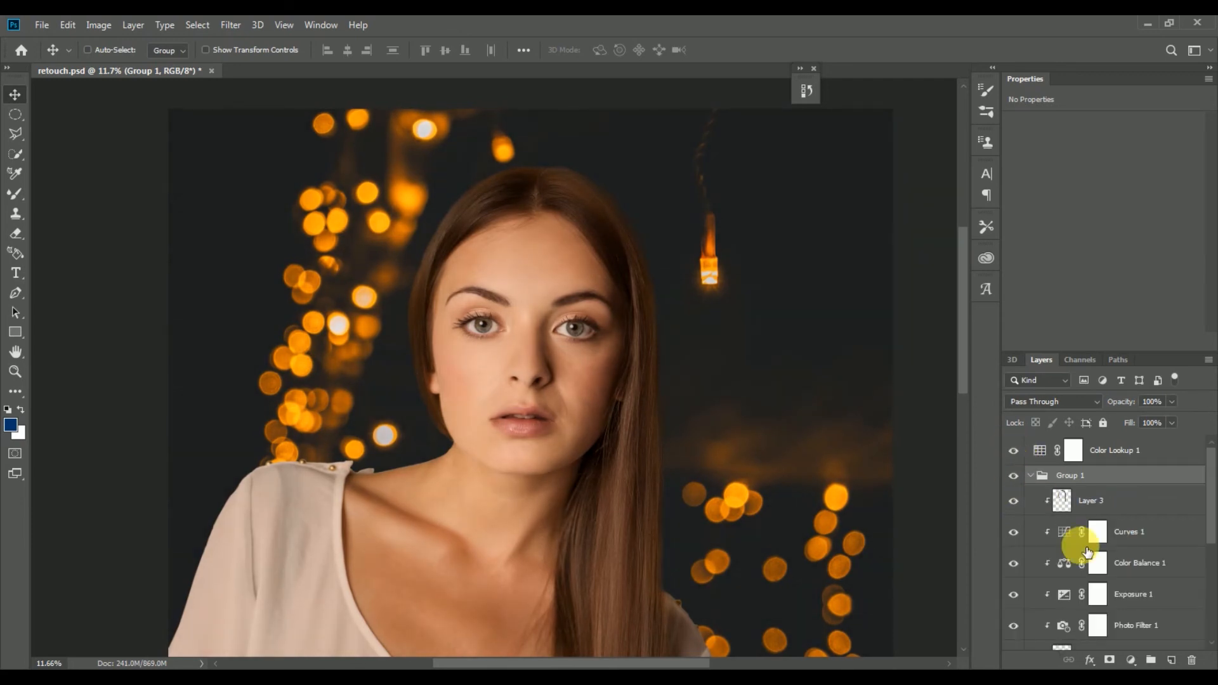
scroll(1078, 539, down, 3)
scroll(1129, 547, up, 5)
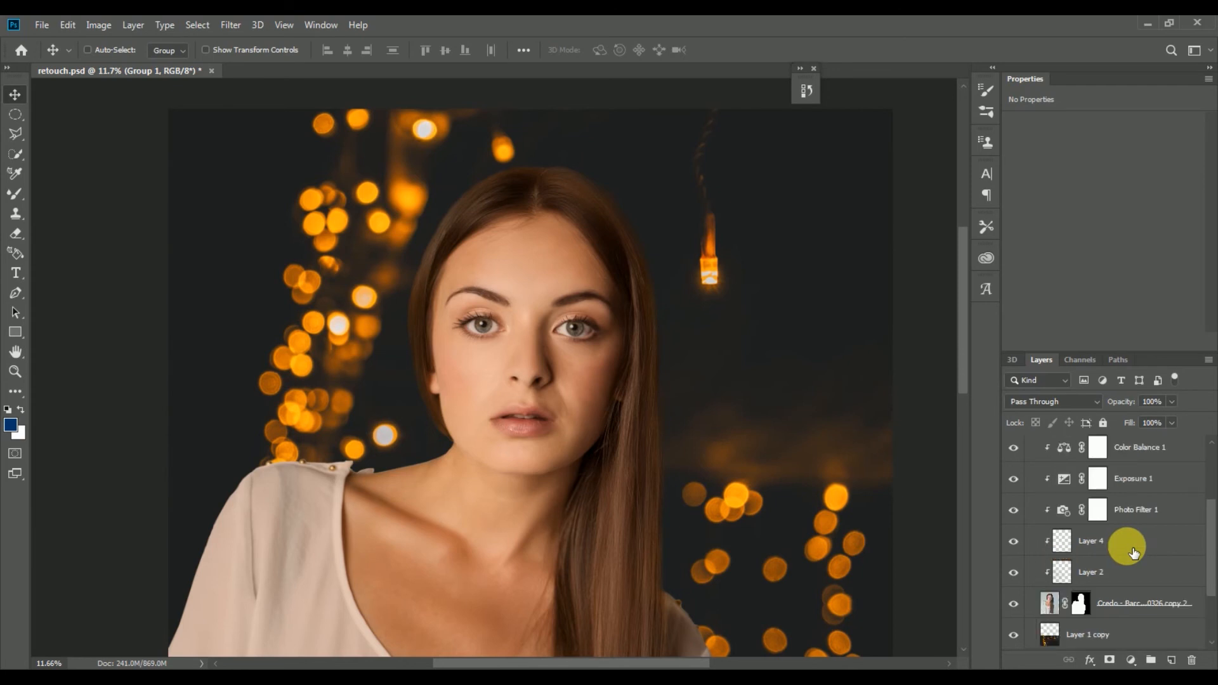
click(1033, 448)
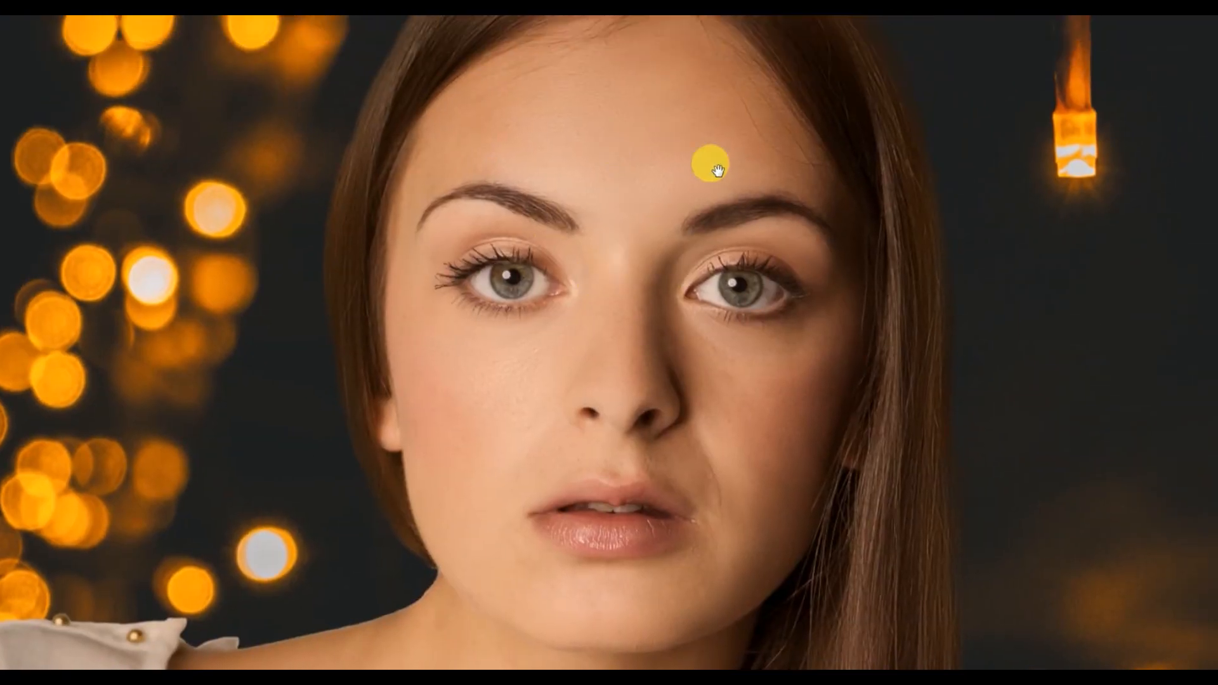
drag(635, 590, 697, 297)
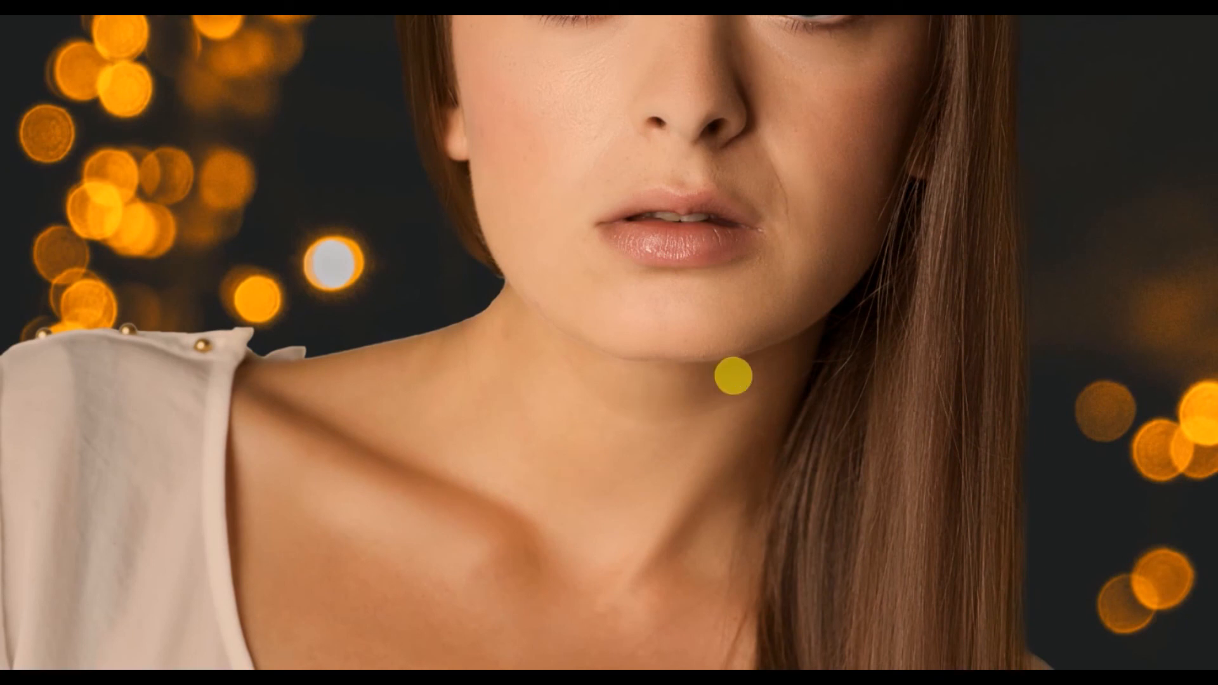
drag(734, 376, 684, 366)
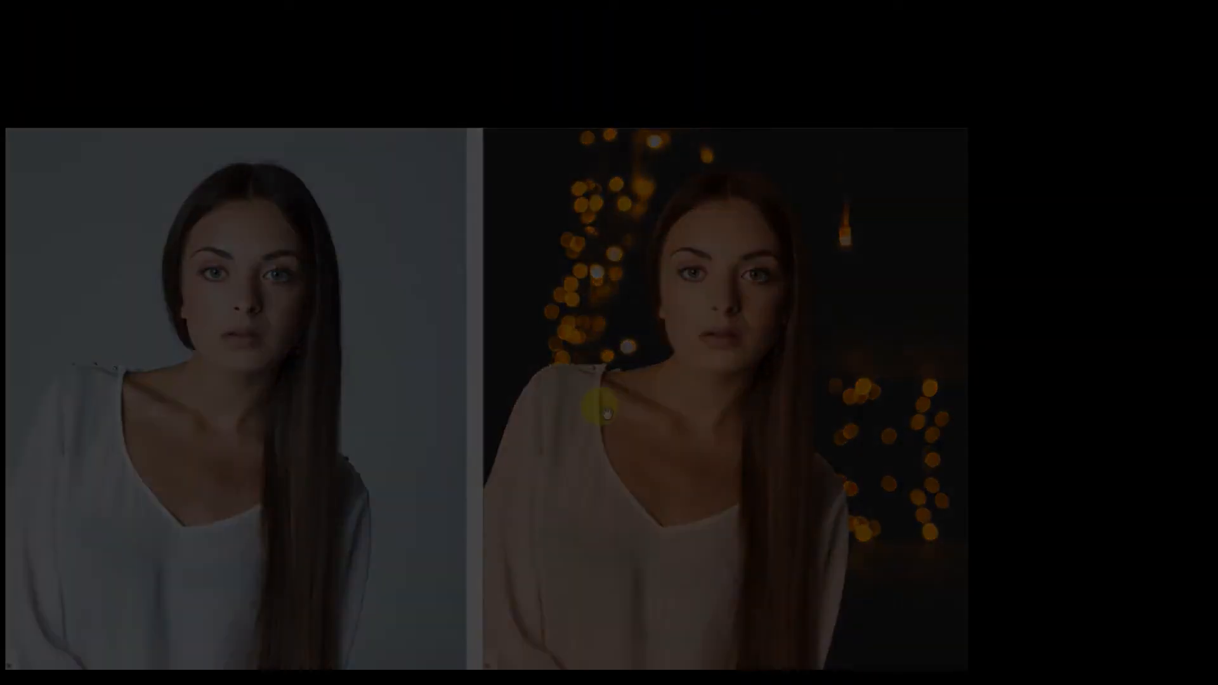